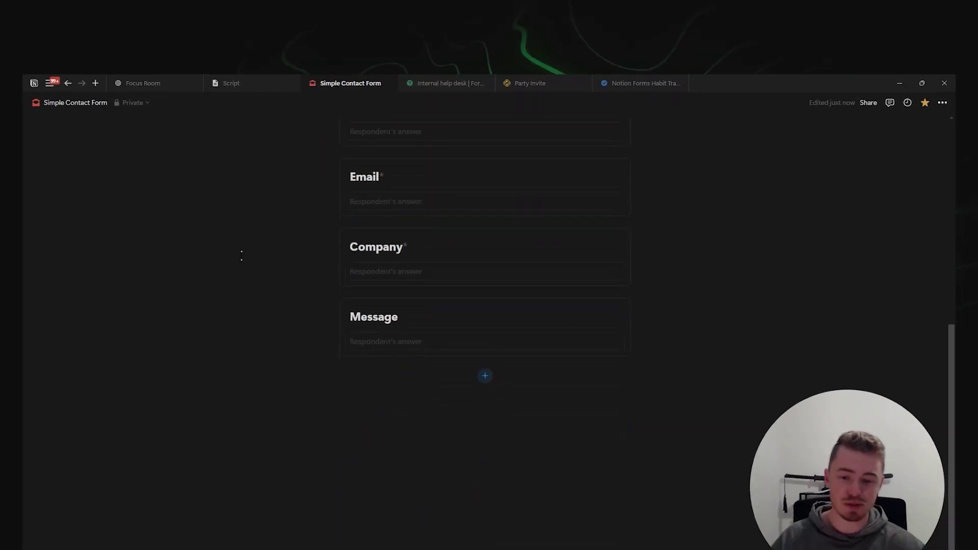
Browse the Internal help desk, Party Invite and Habit Tracker example form pages
scroll(242, 255, "up", 10)
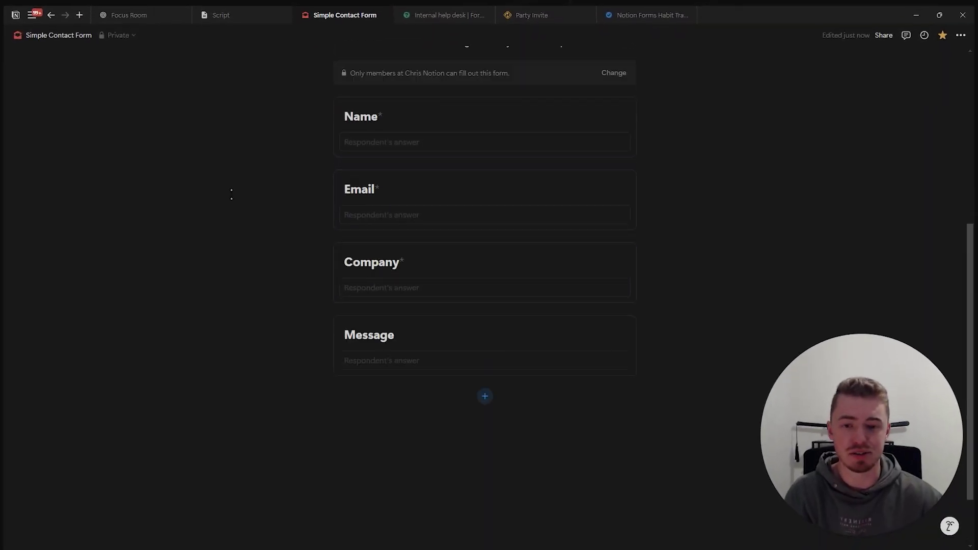
left_click(423, 83)
scroll(221, 162, "down", 8)
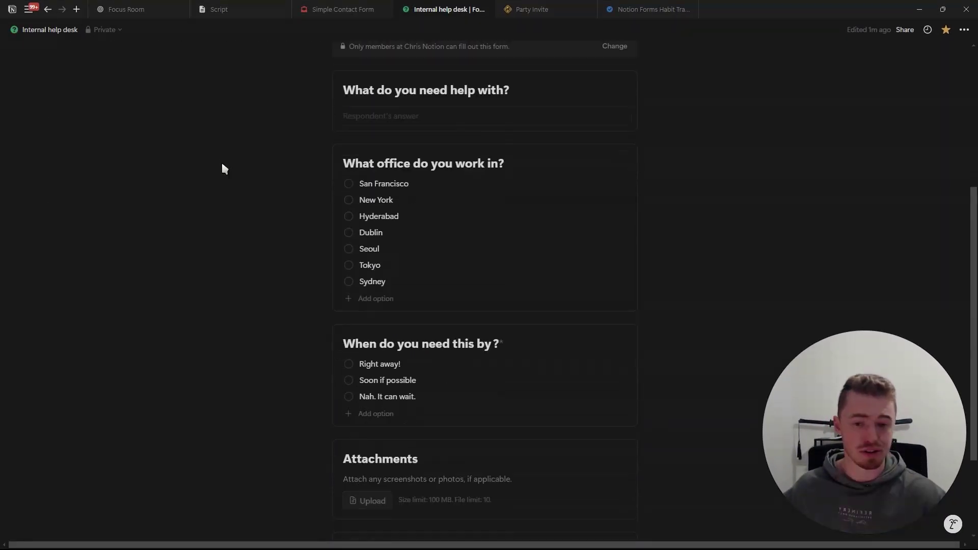
left_click(543, 9)
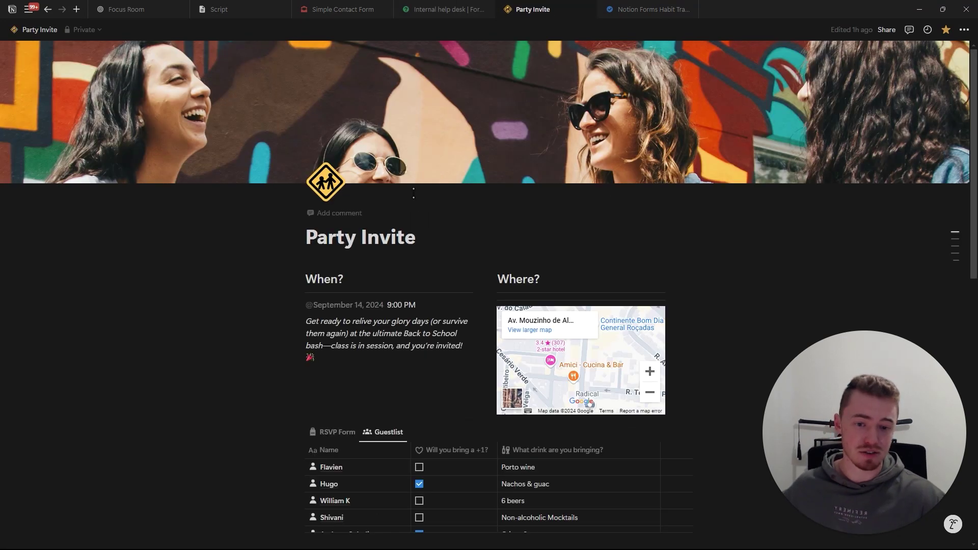
scroll(301, 175, "down", 10)
scroll(302, 175, "up", 10)
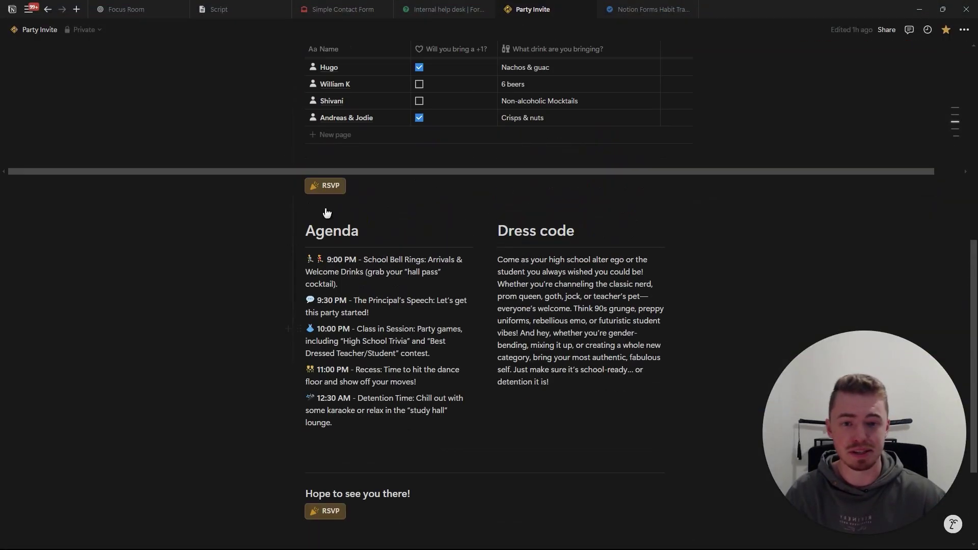
left_click(631, 9)
scroll(422, 188, "down", 10)
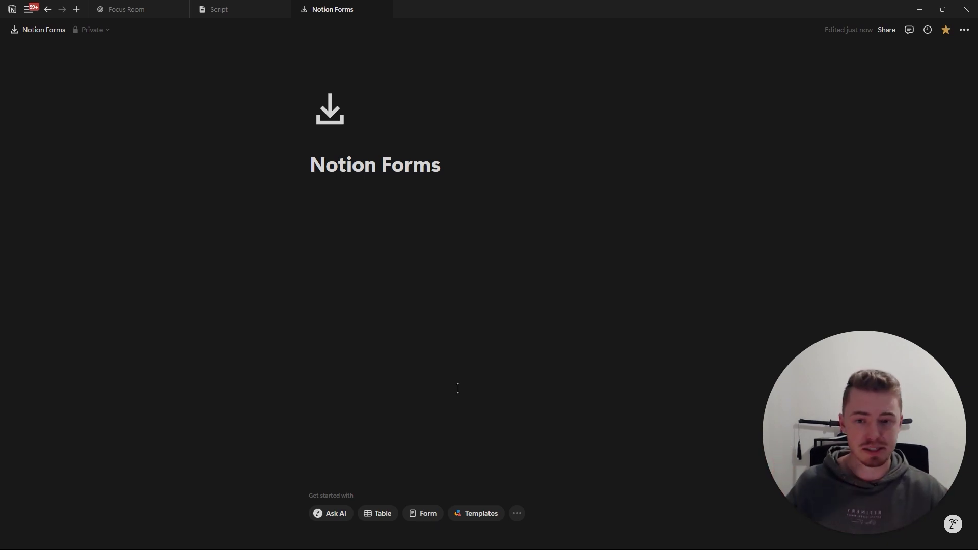
Insert a form block into the empty Notion Forms page using /form
left_click(422, 239)
type("/")
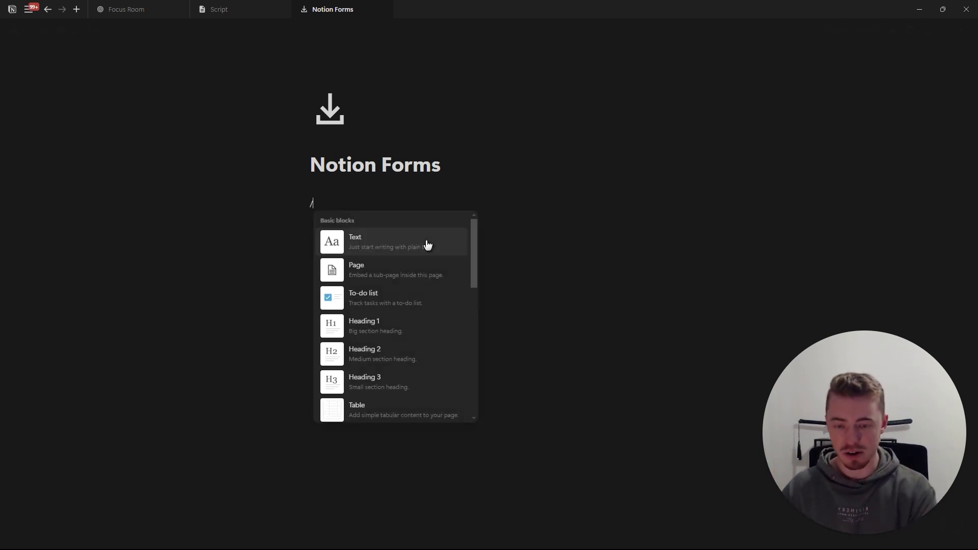
type("fo")
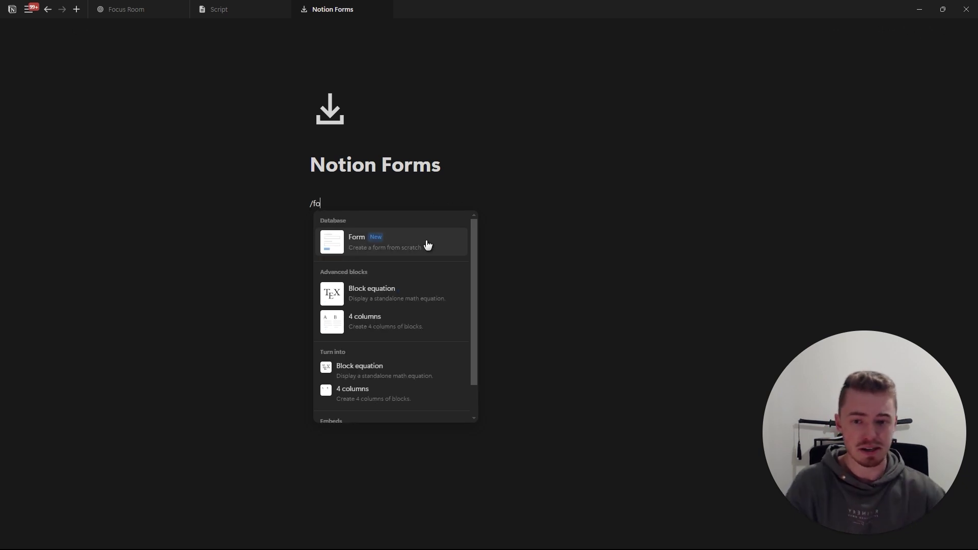
left_click(383, 248)
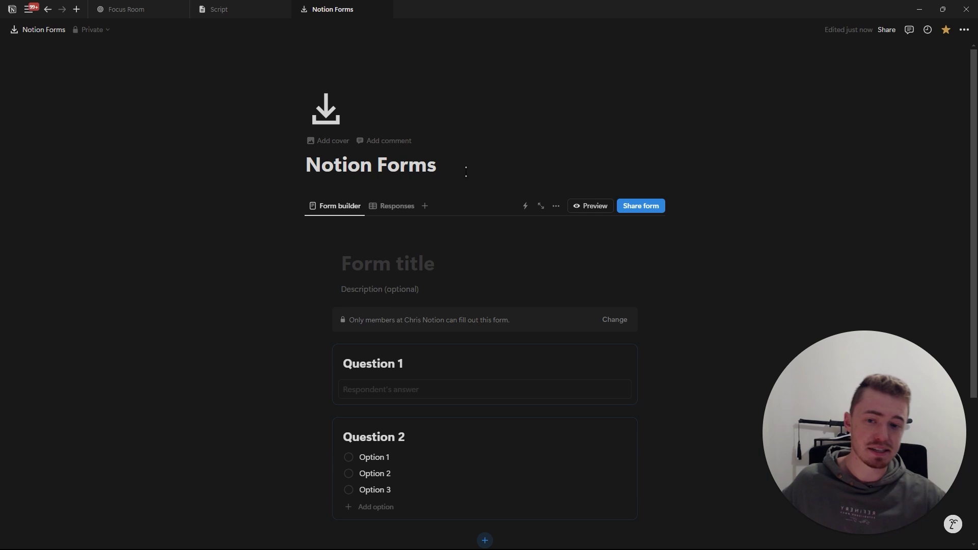
Undo the stray text block under the title and type 'Test' as the form title
left_click(466, 172)
key("Return")
type("fkjfsdkjfsd")
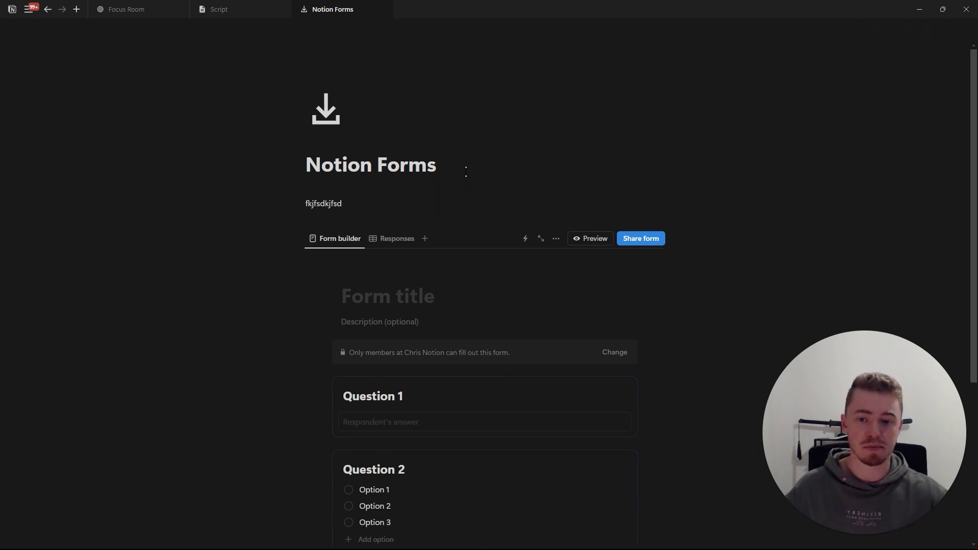
key("ctrl+z")
scroll(449, 224, "down", 1)
left_click(403, 229)
type("Test")
Give the Test form a scooter icon and a city-lights cover image
left_click(359, 205)
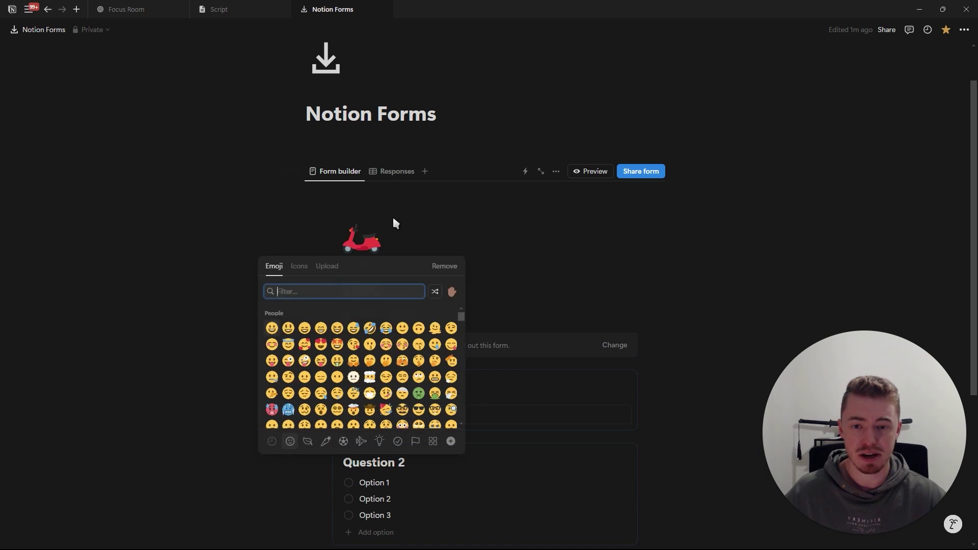
left_click(414, 227)
left_click(367, 266)
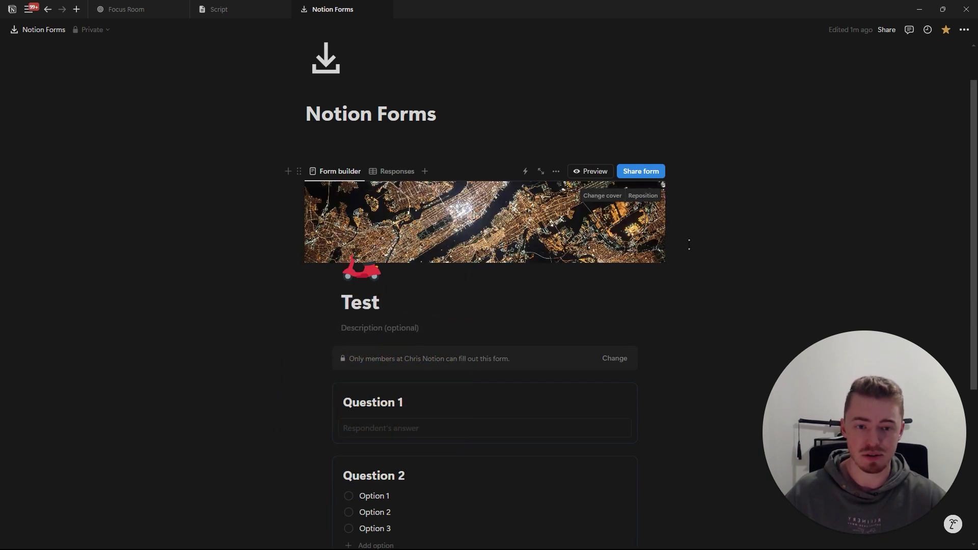
Delete Question 2 so only Question 1 remains
scroll(598, 125, "down", 4)
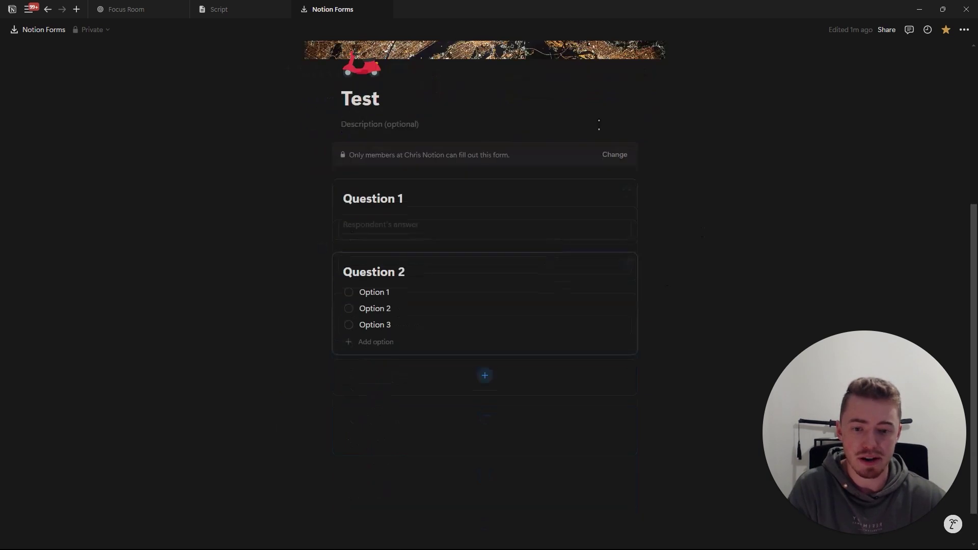
left_click(627, 263)
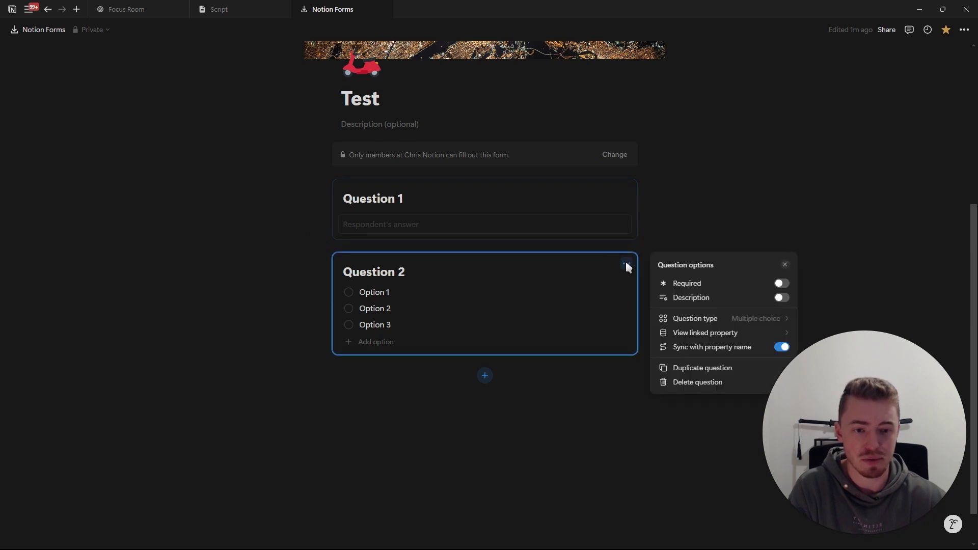
left_click(664, 383)
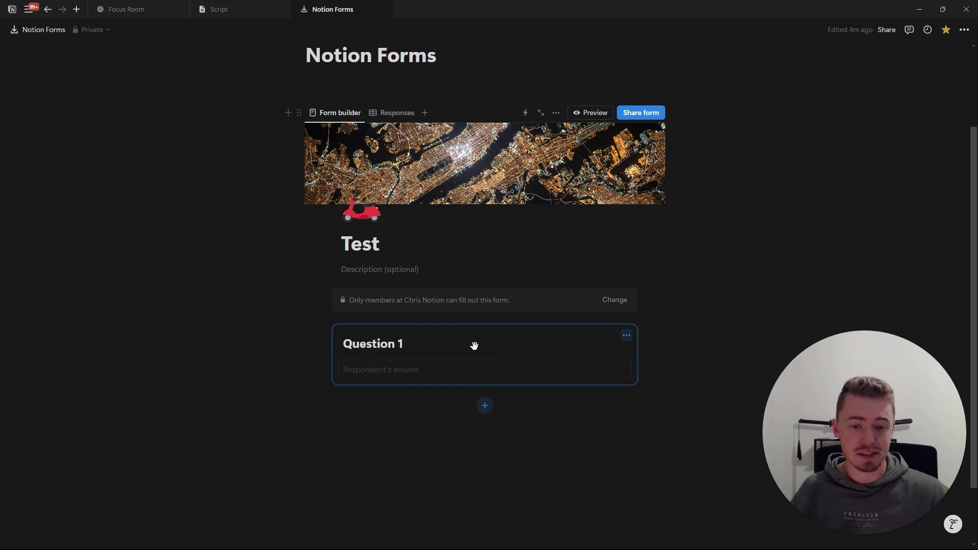
left_click(474, 346)
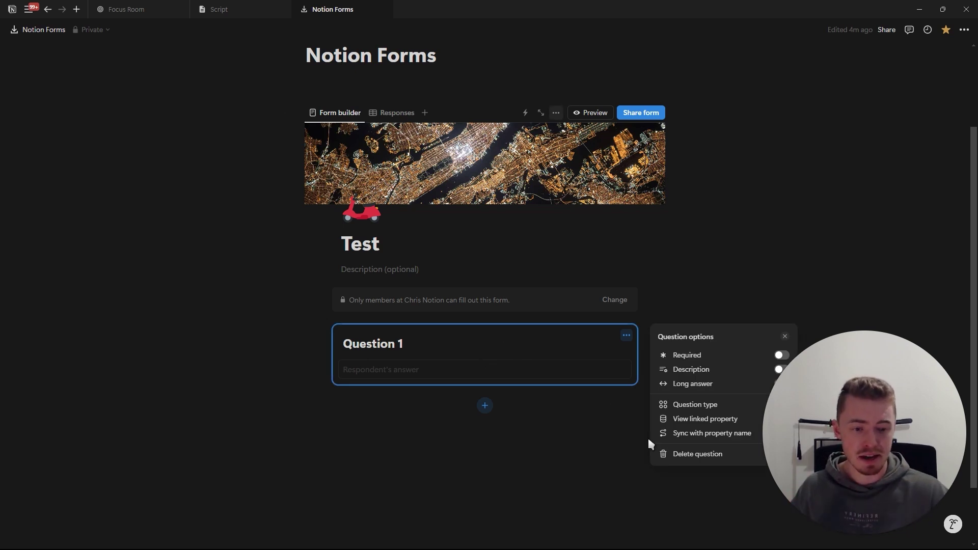
left_click(668, 454)
left_click(487, 334)
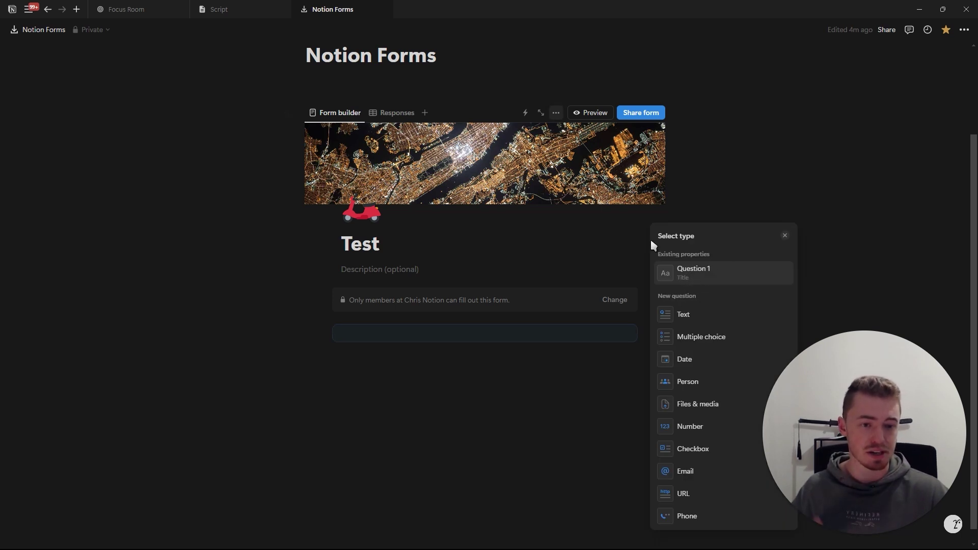
left_click(700, 276)
scroll(525, 430, "down", 1)
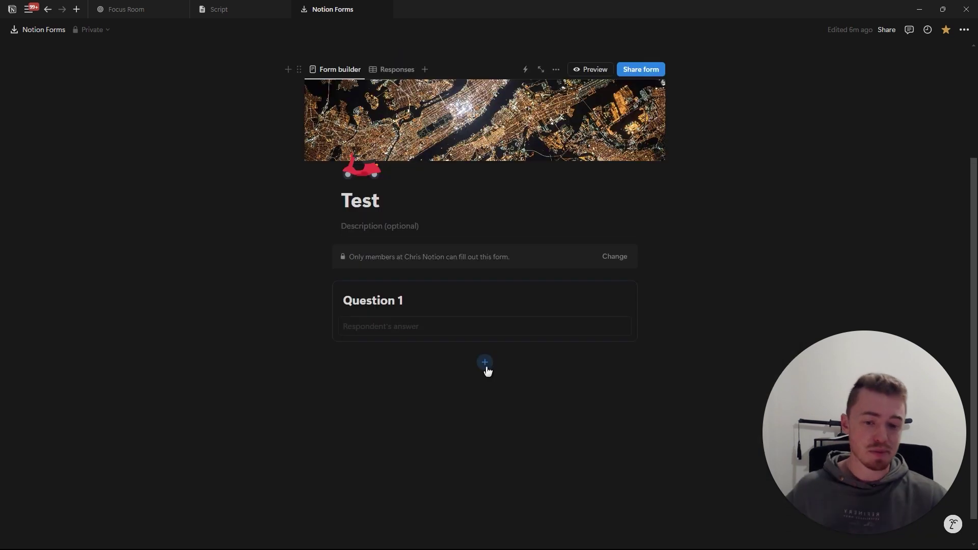
left_click(487, 363)
key("Escape")
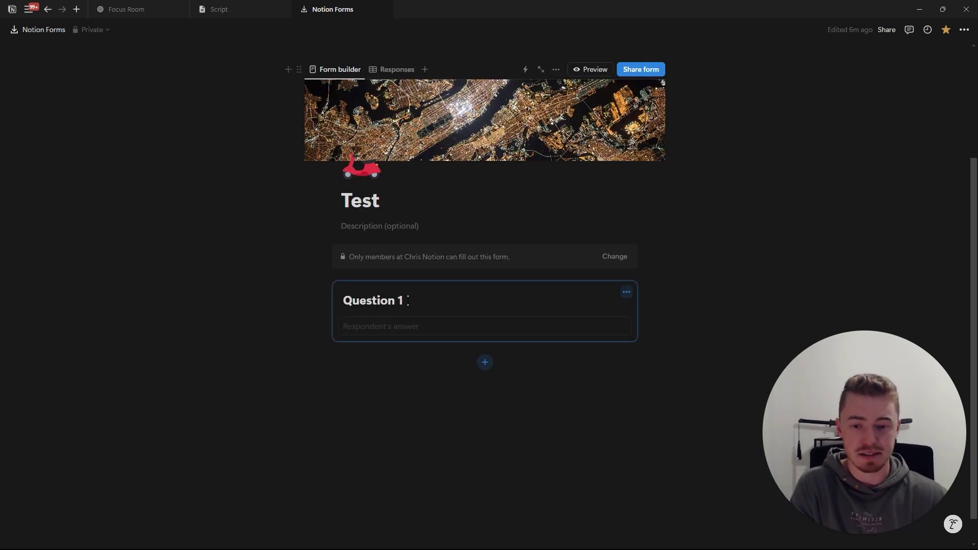
Rename Question 1 to 'First Name' and format it as green, italic inline code
left_click_drag(402, 301, 345, 300)
type("Fi")
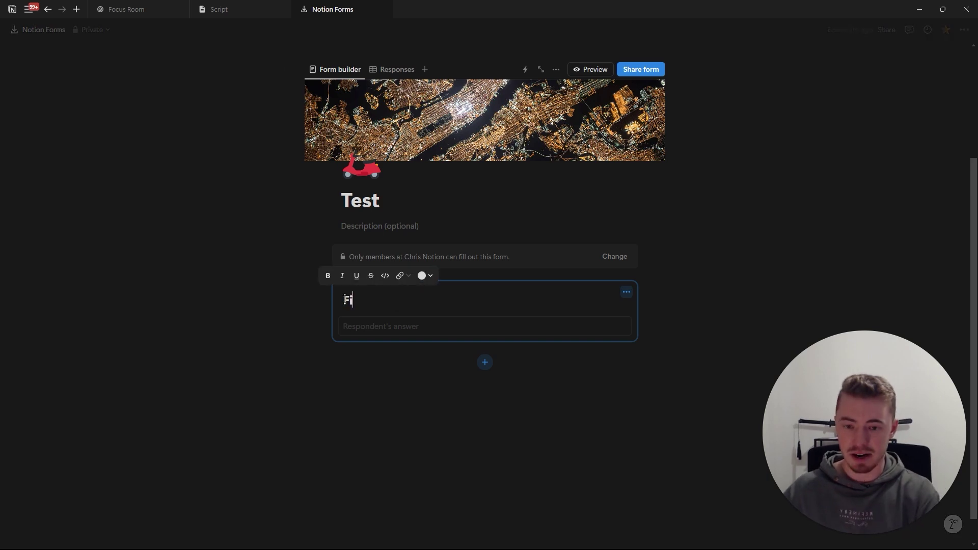
type("rst Name")
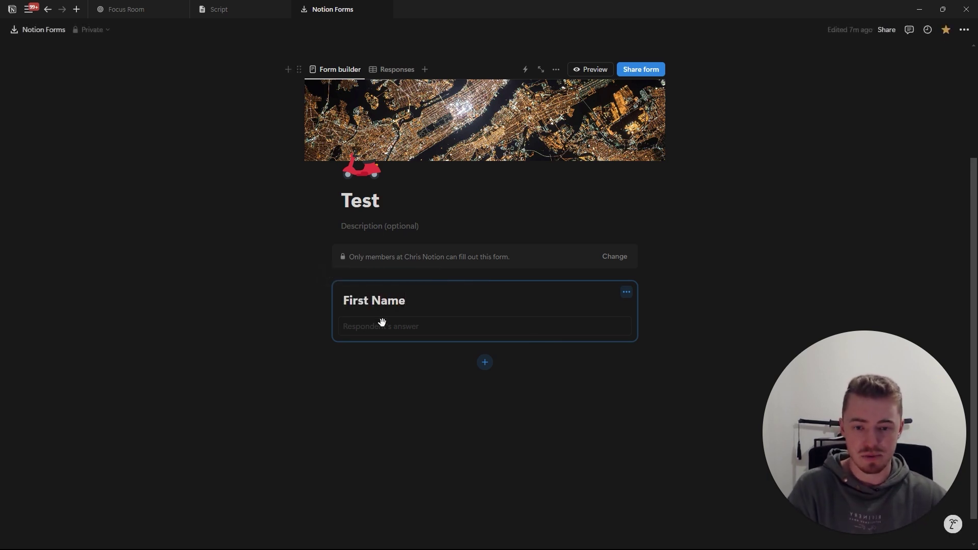
triple_click(396, 302)
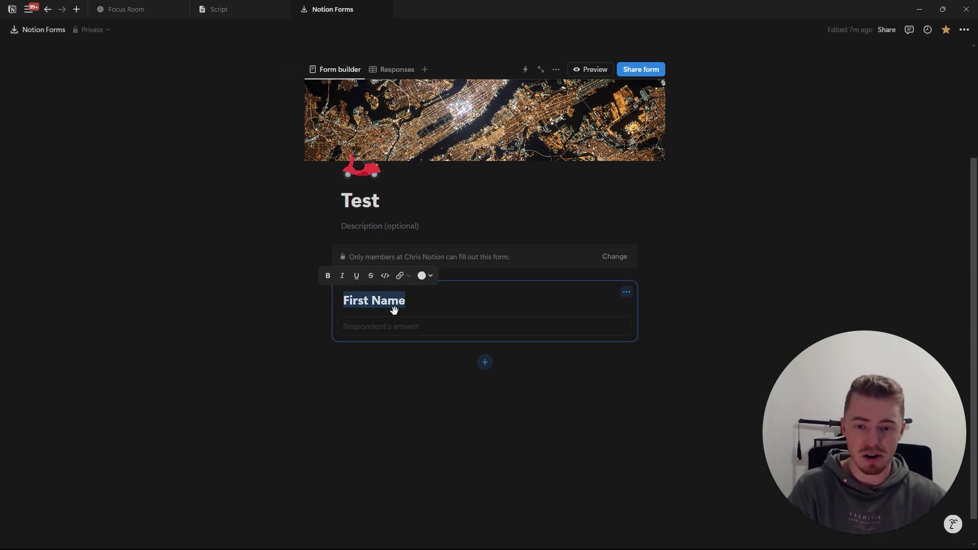
left_click(329, 278)
left_click(346, 278)
left_click(372, 278)
left_click(386, 278)
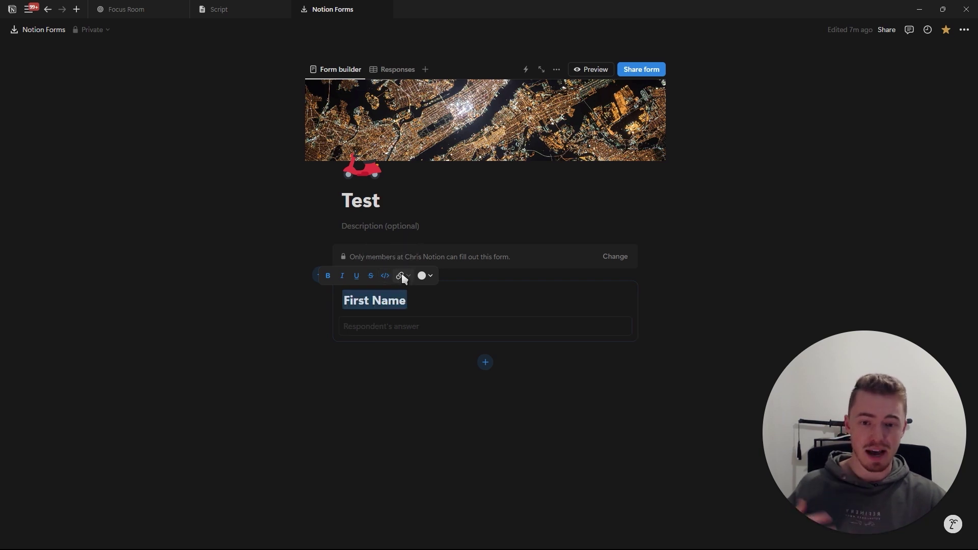
left_click(402, 276)
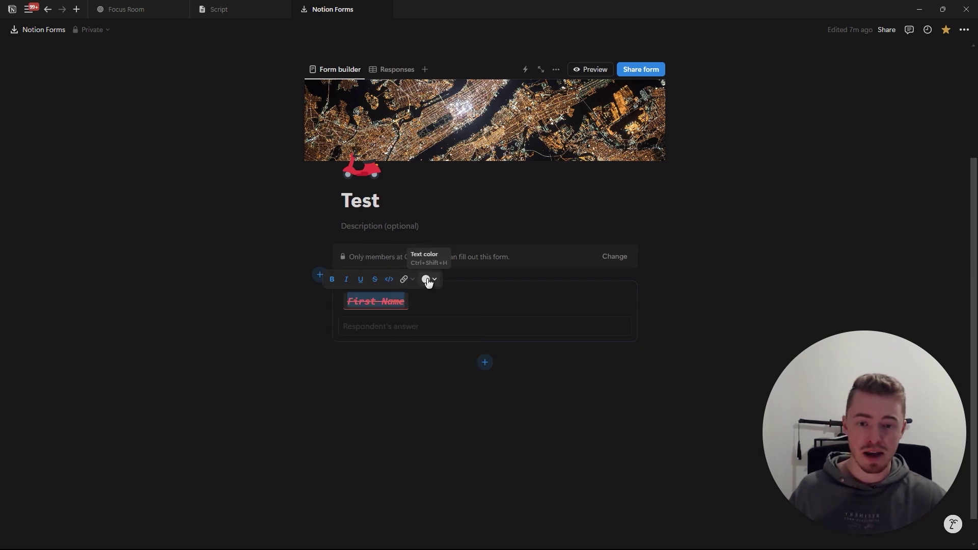
left_click(428, 278)
left_click(355, 304)
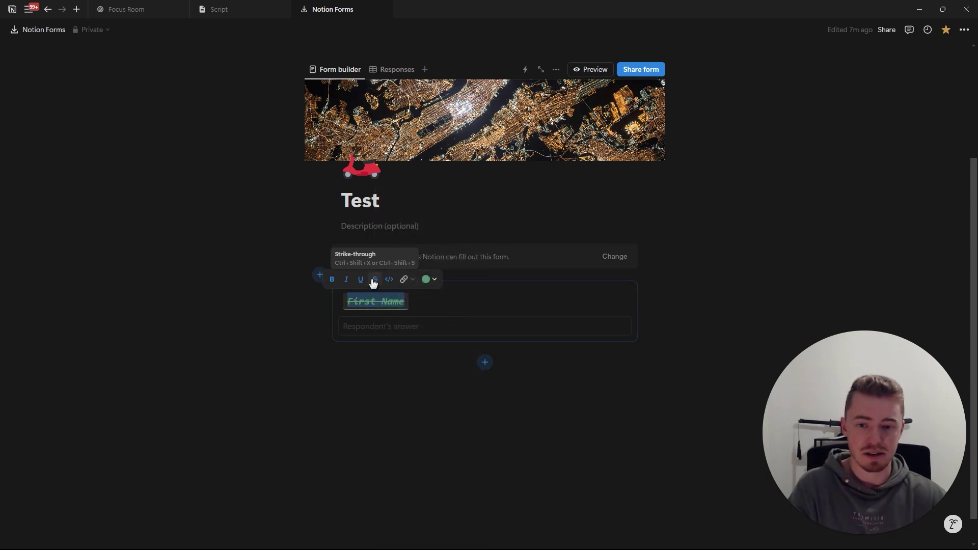
left_click(407, 301)
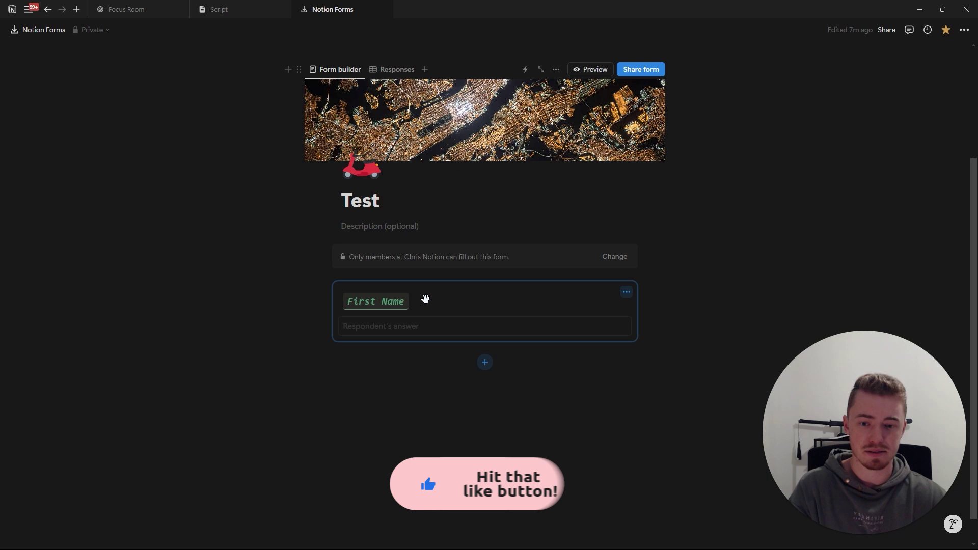
scroll(560, 305, "down", 1)
Make First Name required with a description line, keeping it a short answer
left_click(626, 231)
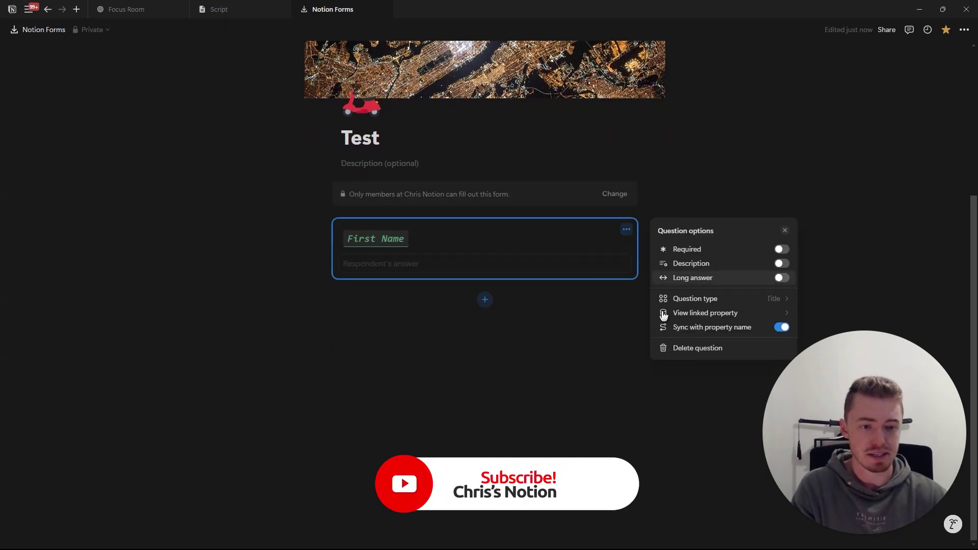
left_click(691, 250)
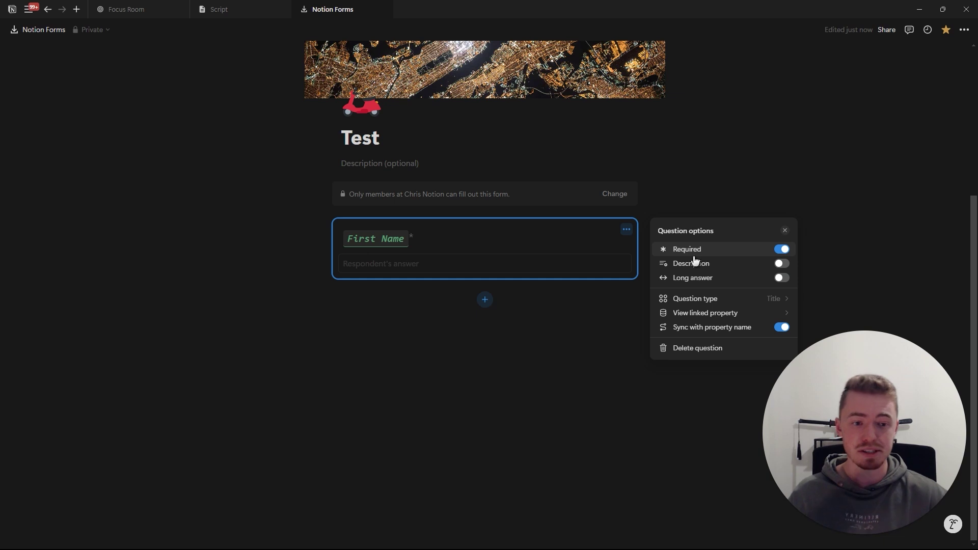
left_click(709, 270)
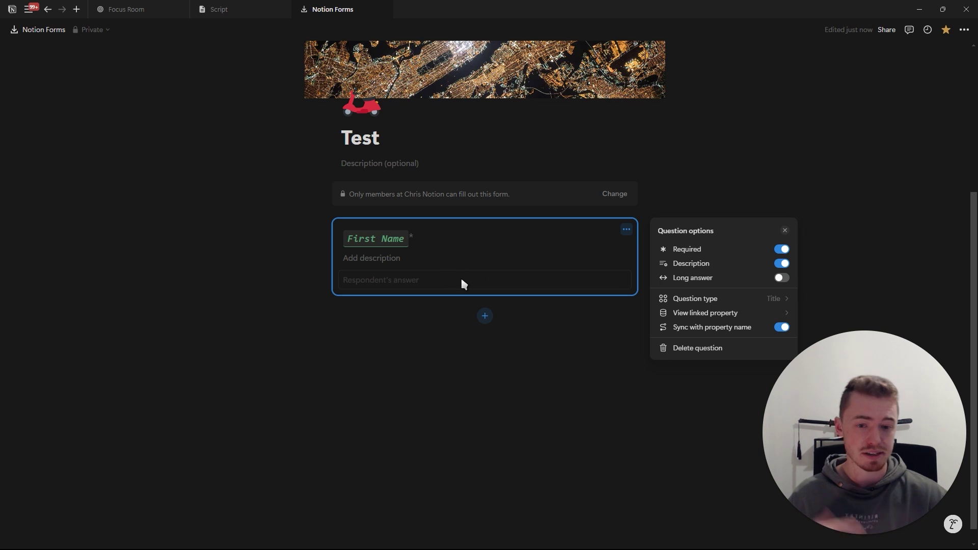
left_click(710, 285)
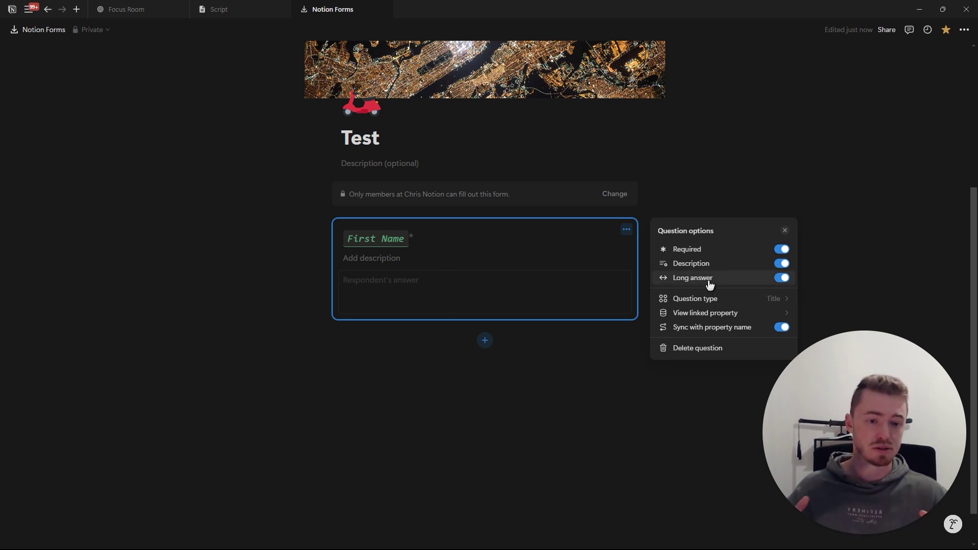
left_click(722, 281)
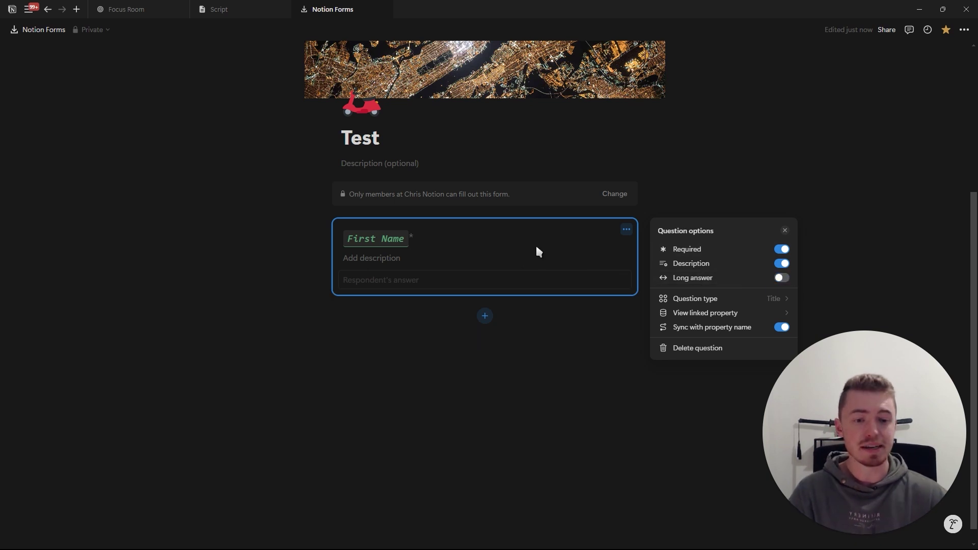
Review the question types and open First Name's linked Title property
left_click(719, 298)
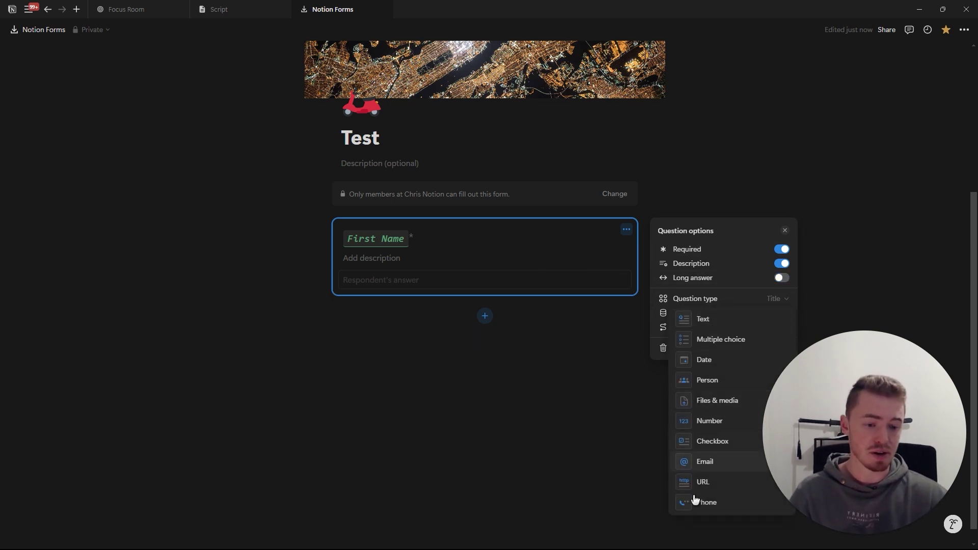
left_click(696, 299)
left_click(712, 313)
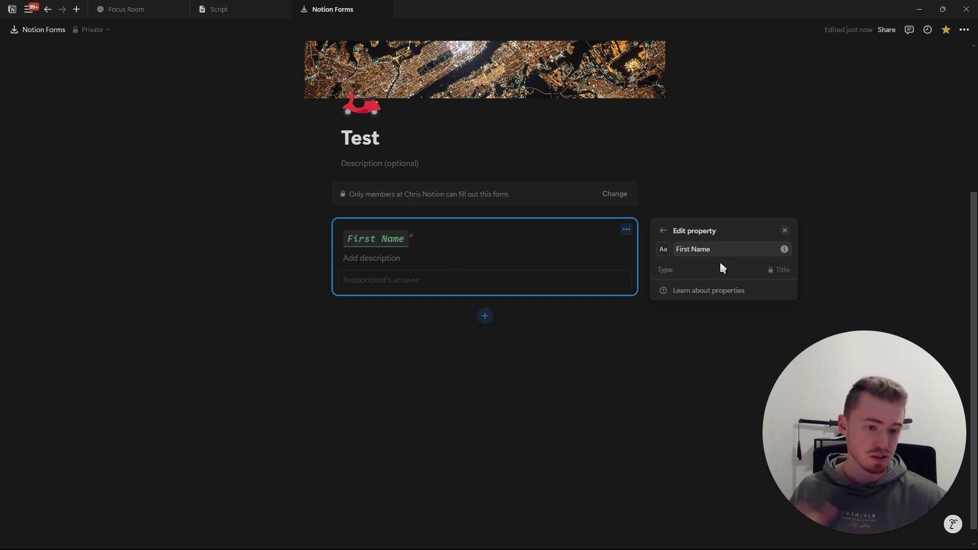
left_click(663, 249)
key("Escape")
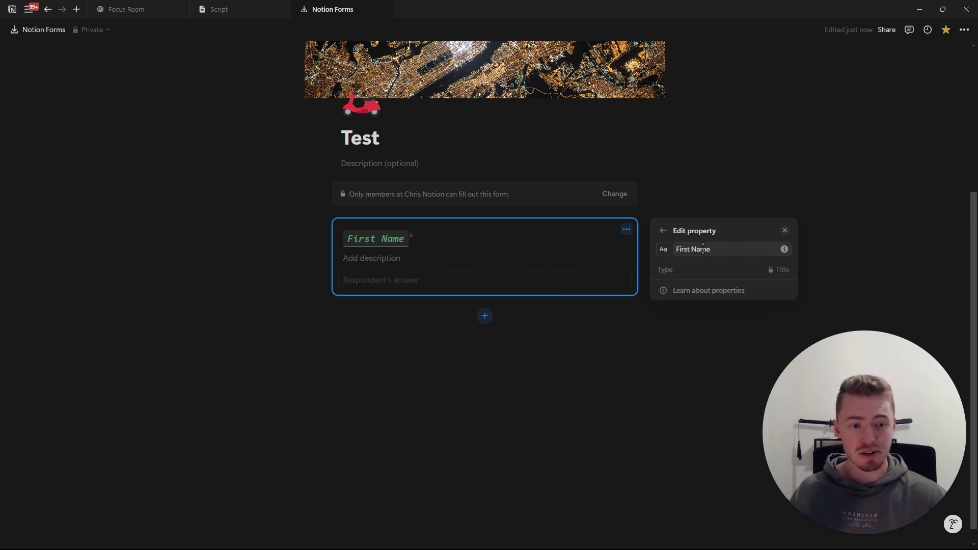
left_click(663, 231)
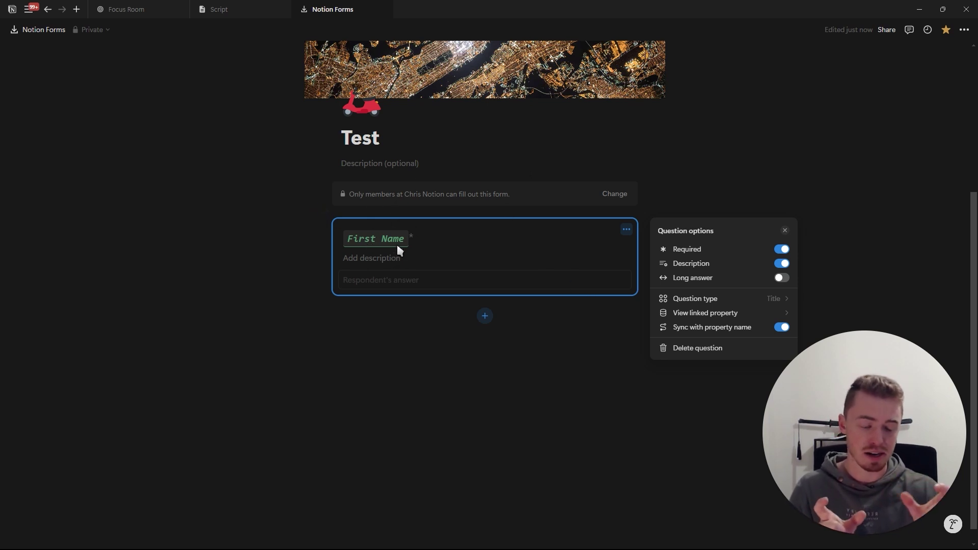
left_click(710, 315)
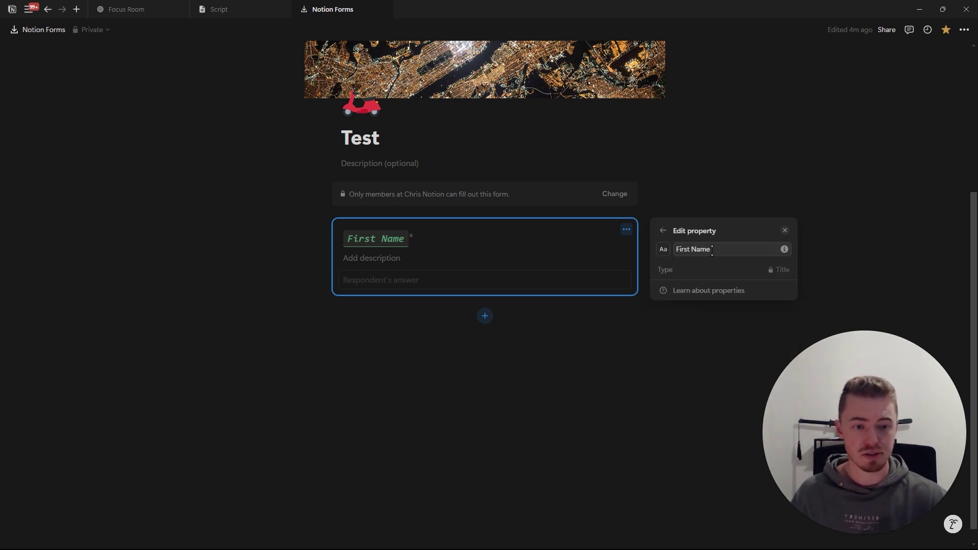
left_click(626, 229)
left_click(718, 329)
left_click(391, 238)
left_click_drag(391, 238, 406, 238)
key("BackSpace")
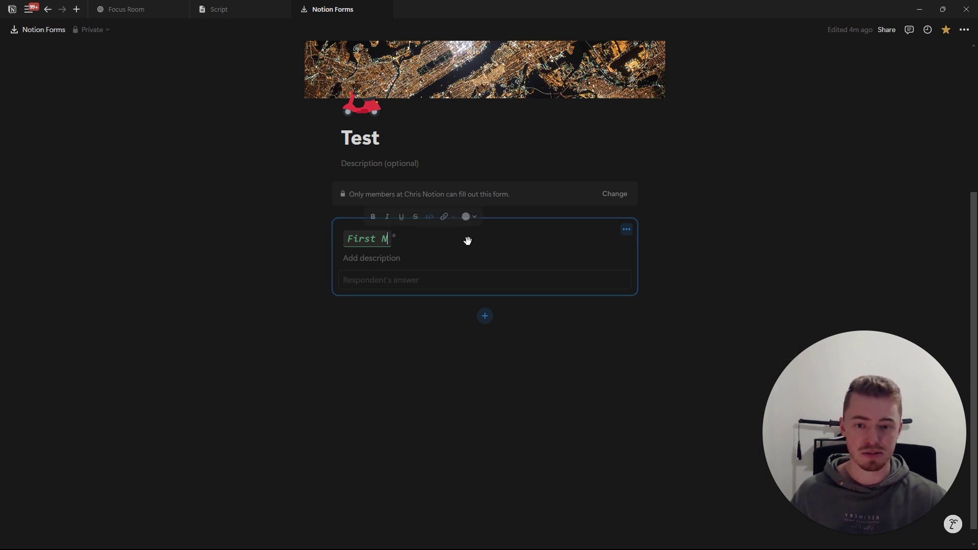
left_click(626, 229)
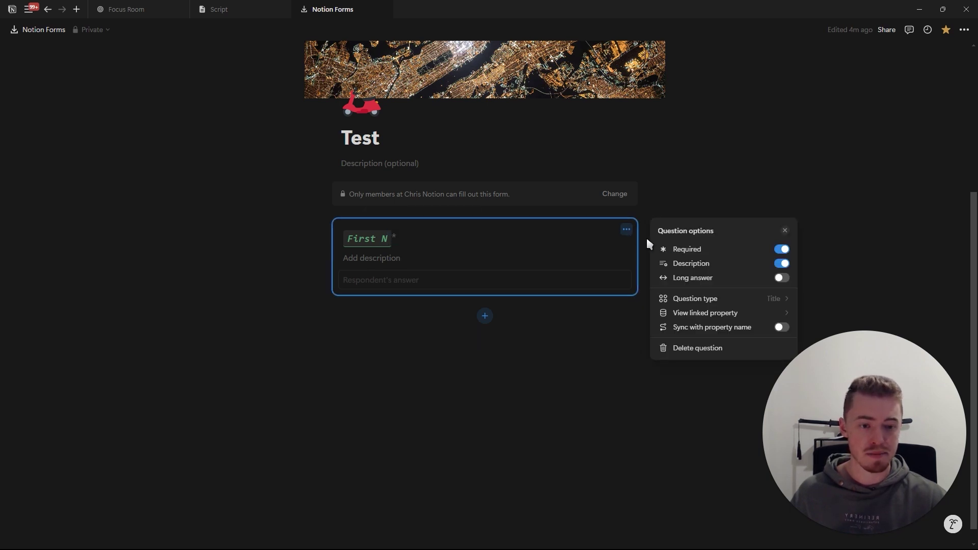
left_click(705, 314)
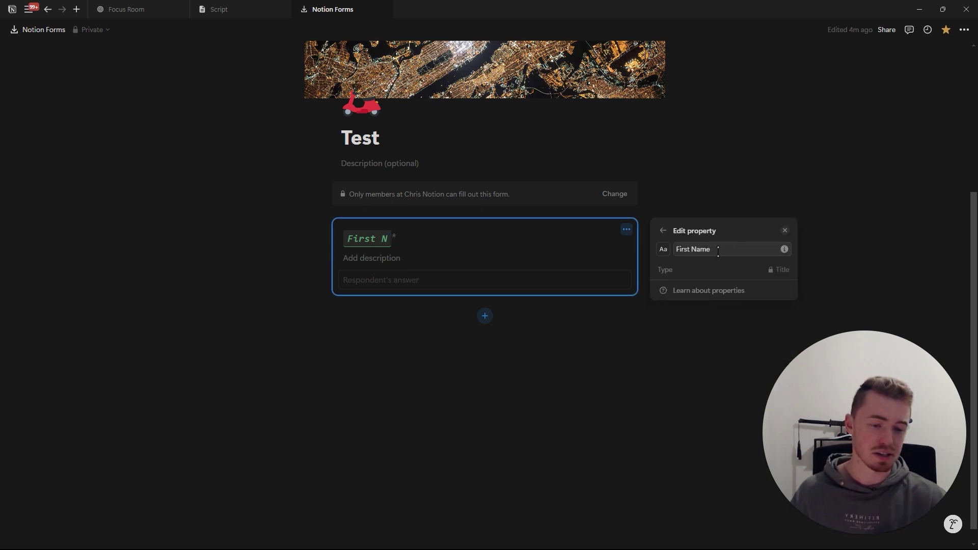
key("Escape")
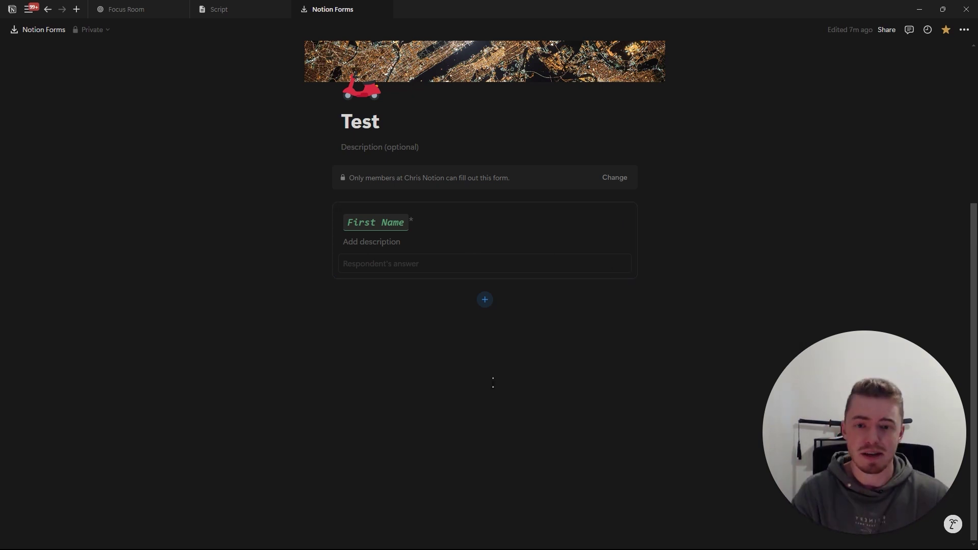
scroll(480, 369, "up", 3)
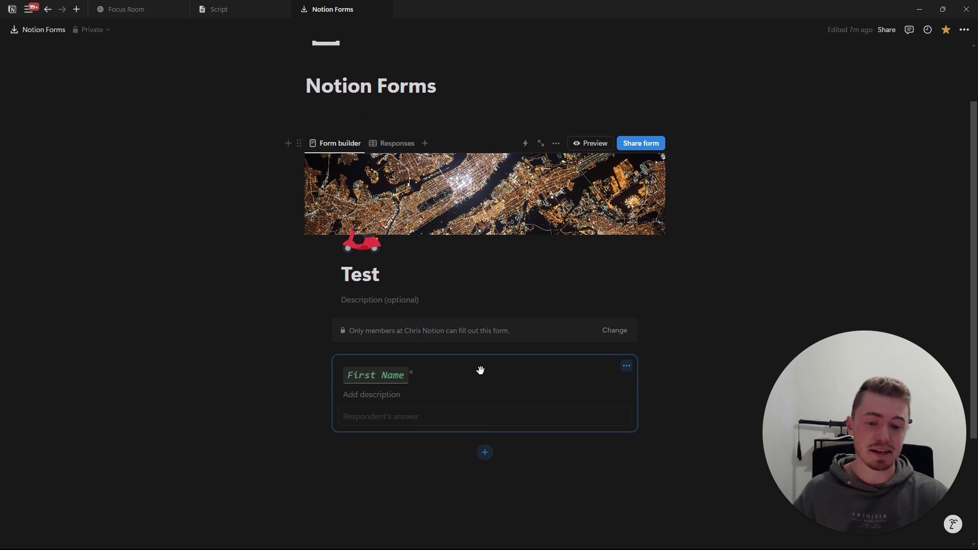
Add a blank row to the responses table, then begin a new question in Form builder
left_click(387, 145)
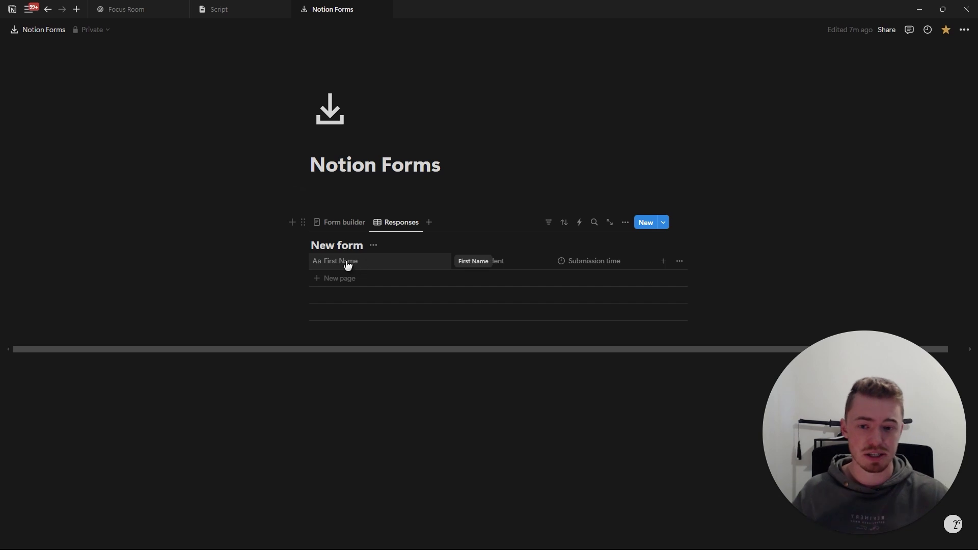
left_click(382, 278)
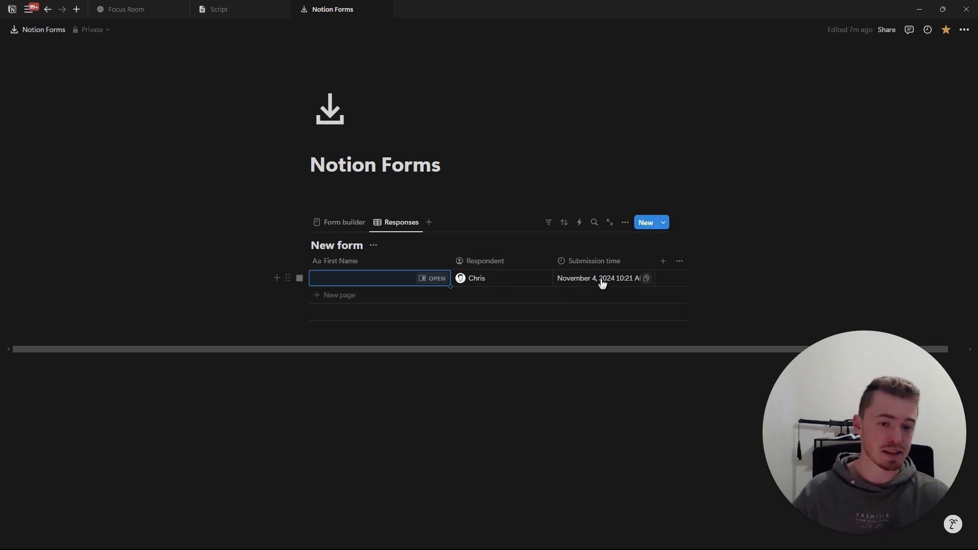
key("Escape")
left_click(344, 220)
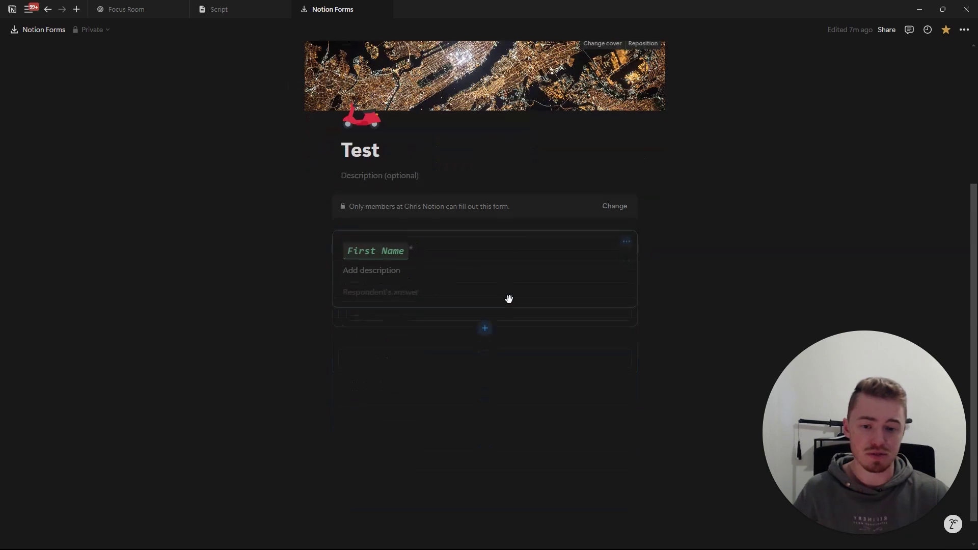
left_click(486, 328)
scroll(598, 348, "down", 1)
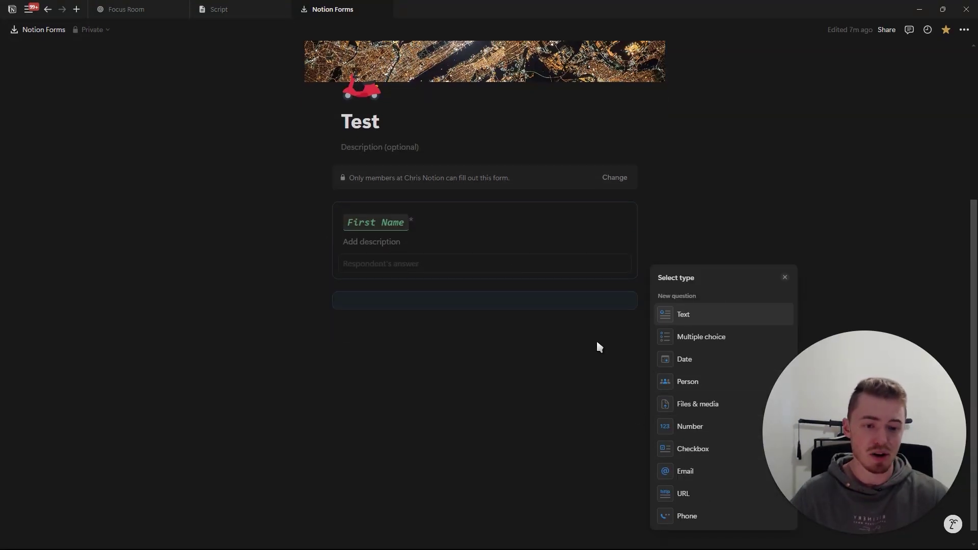
Add a Text question below First Name and check its new Text column in Responses
left_click(697, 317)
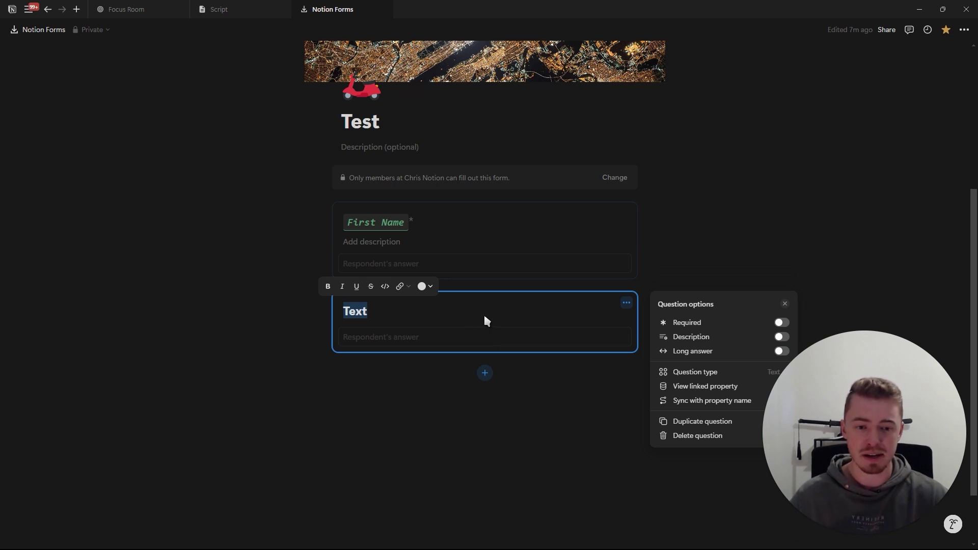
left_click(463, 221)
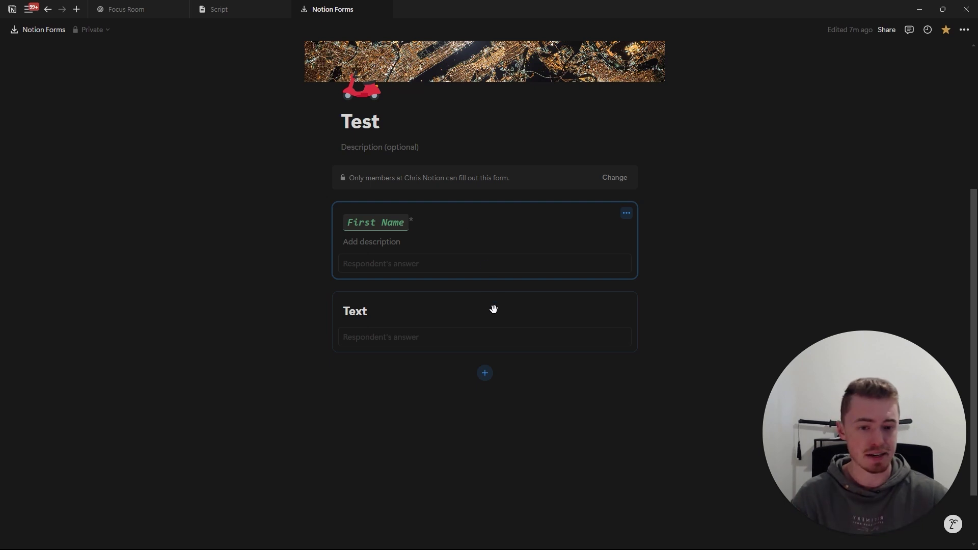
left_click(437, 311)
left_click(627, 303)
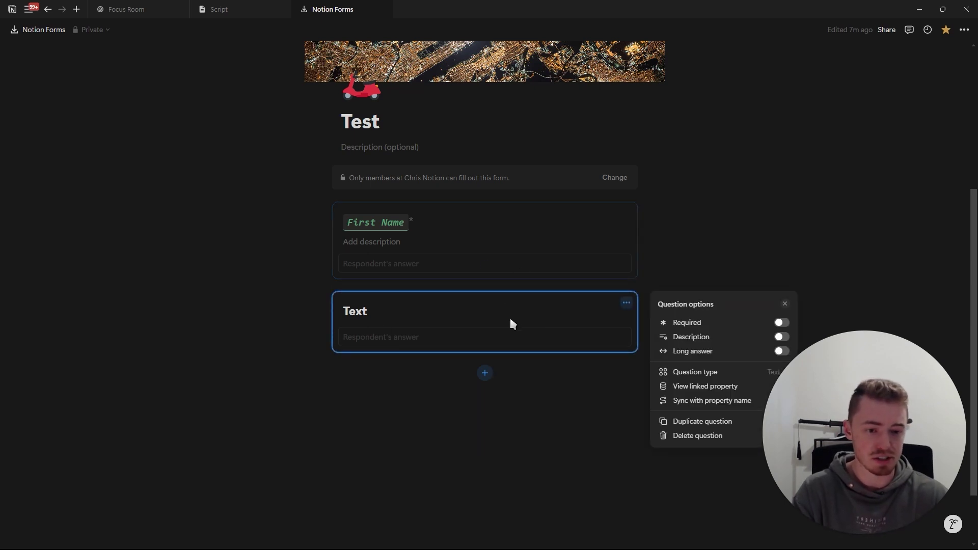
key("Escape")
scroll(556, 306, "up", 3)
left_click(393, 192)
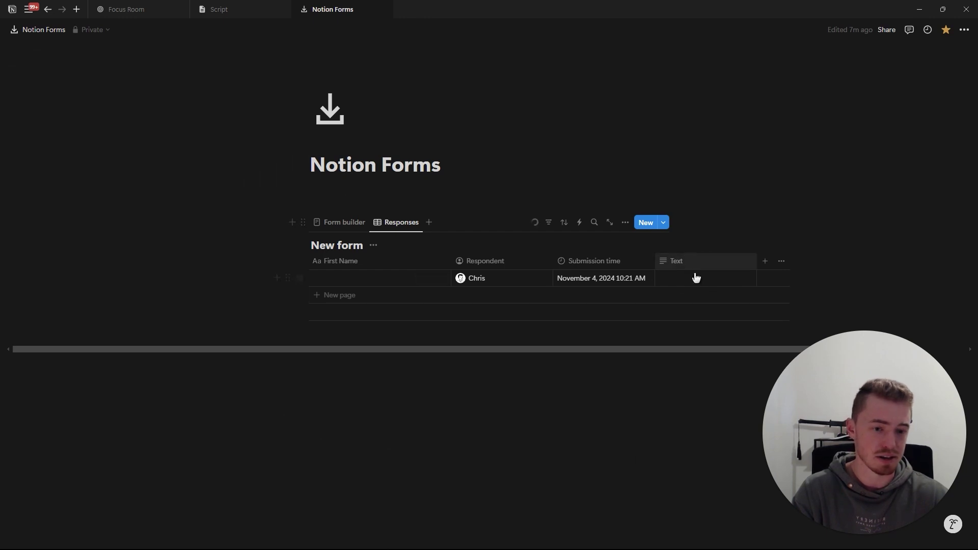
left_click(356, 223)
Toggle Long answer on and off for the Text question, then duplicate it and delete the copy
scroll(513, 367, "down", 5)
left_click(539, 238)
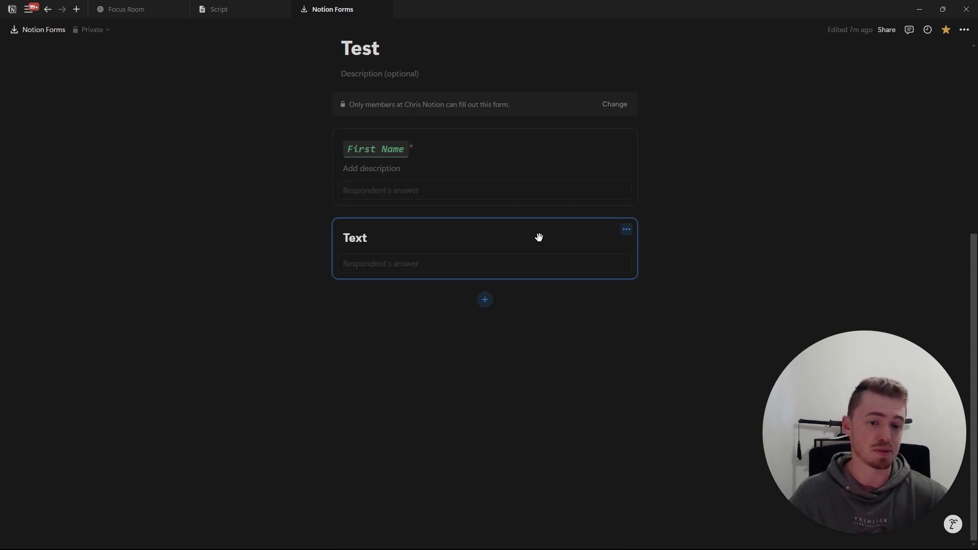
left_click(626, 229)
left_click(706, 280)
left_click(706, 281)
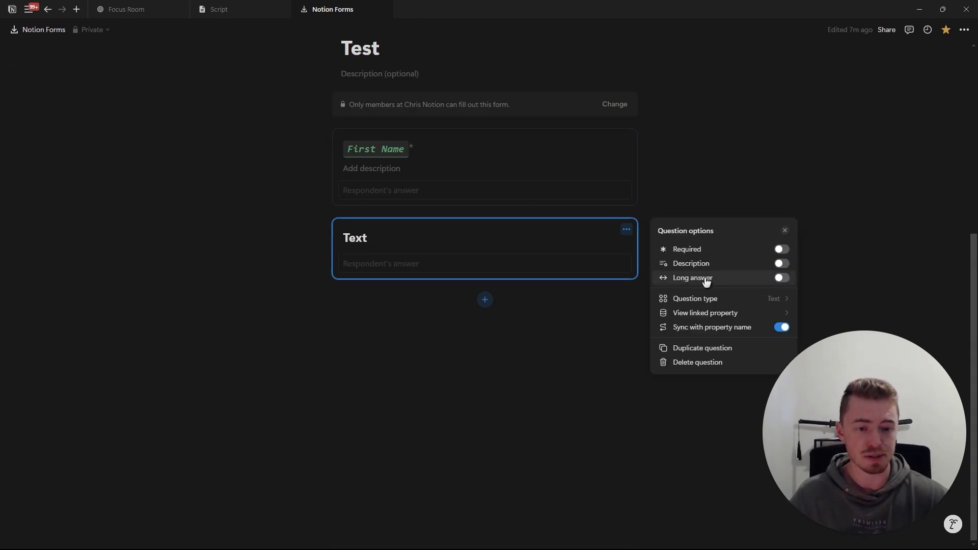
left_click(698, 349)
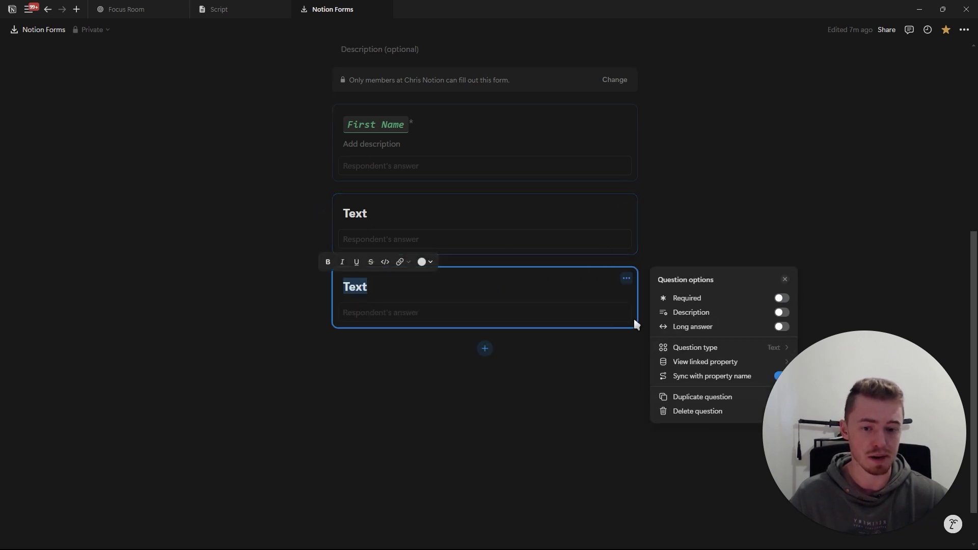
left_click(682, 411)
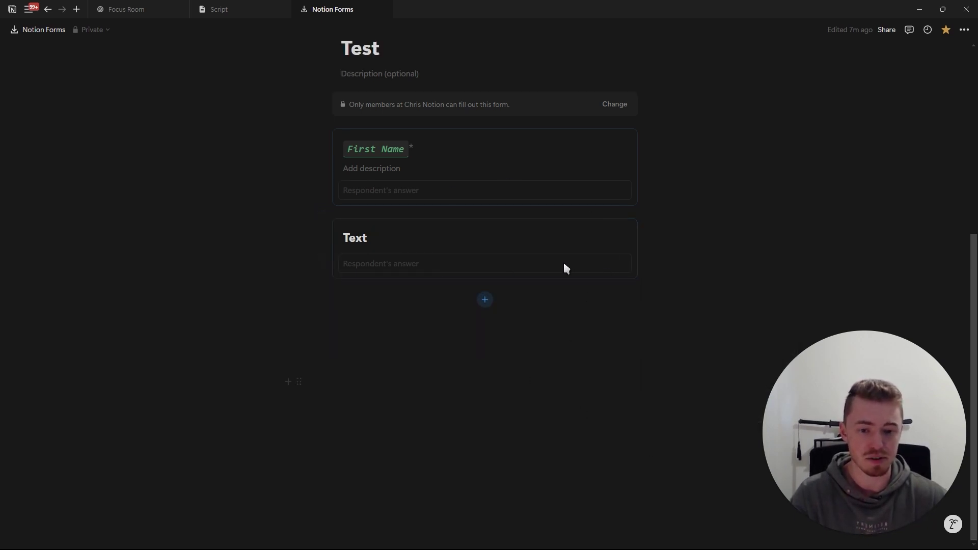
left_click(486, 300)
Add a Multiple choice question with options dsfgsdfg and dgfdsg, discarding fsdfs
left_click(682, 337)
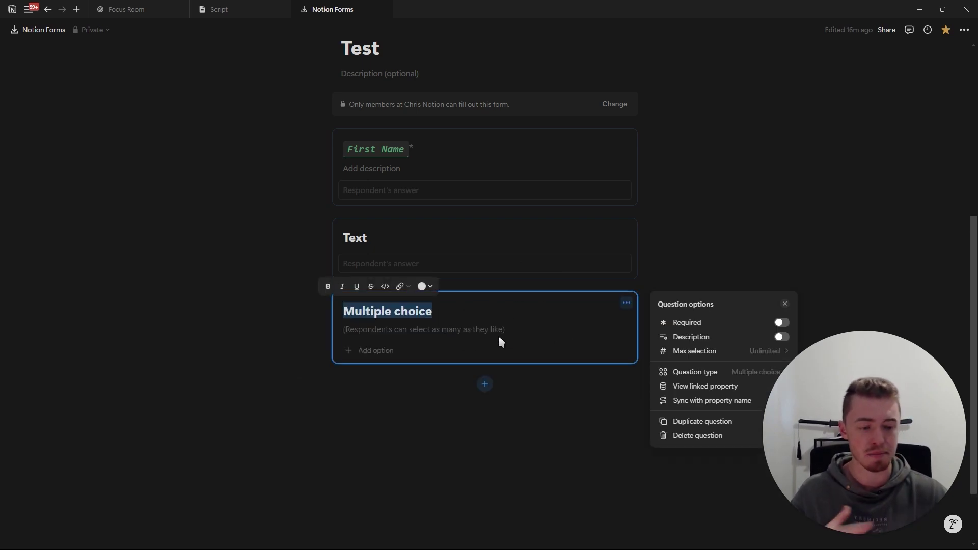
left_click(386, 351)
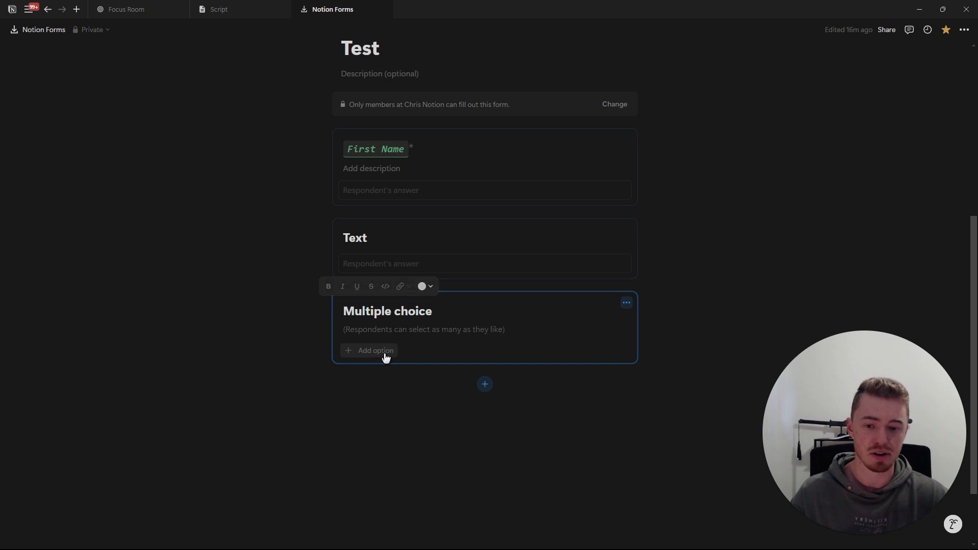
type("dgfdsg")
left_click(385, 368)
type("dsfgsdfg")
left_click(393, 383)
type("fsdfs")
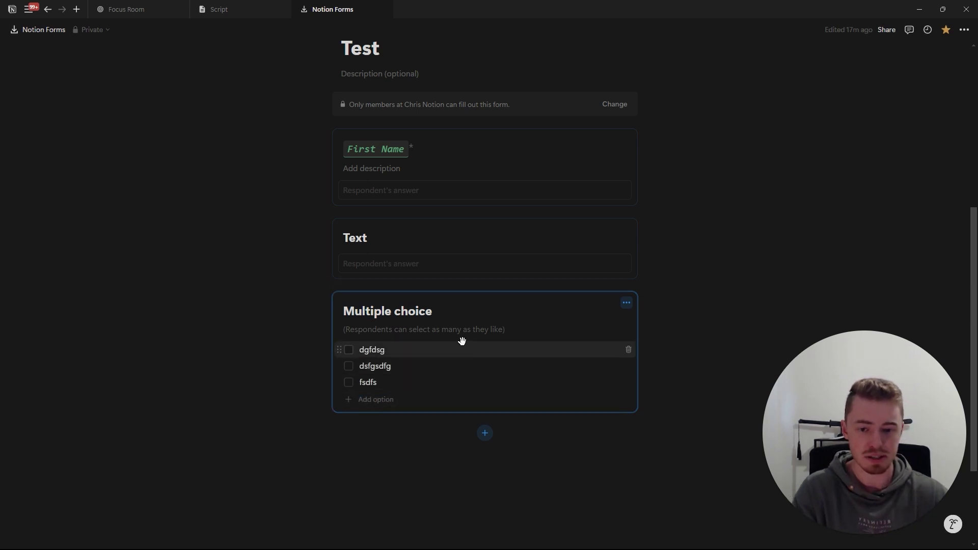
left_click_drag(339, 350, 345, 382)
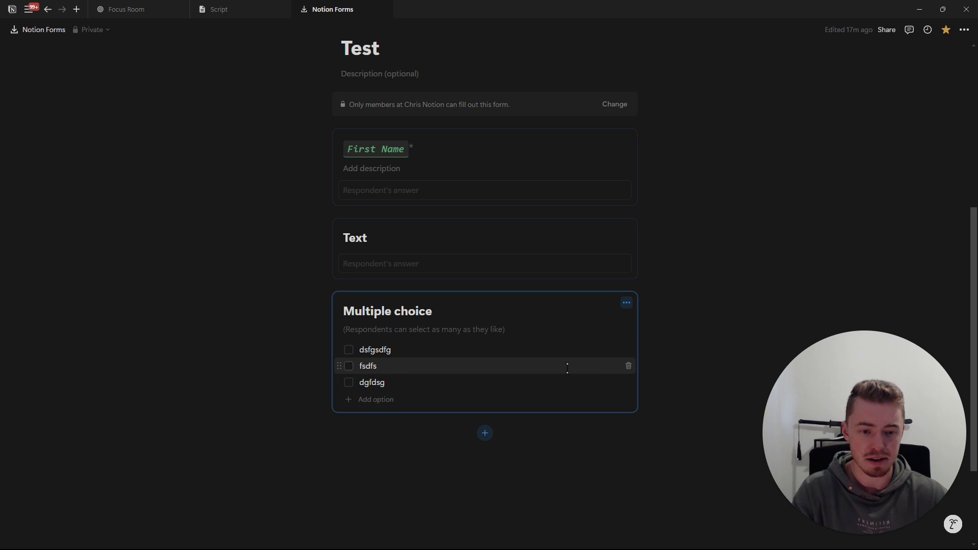
left_click(630, 367)
left_click(536, 289)
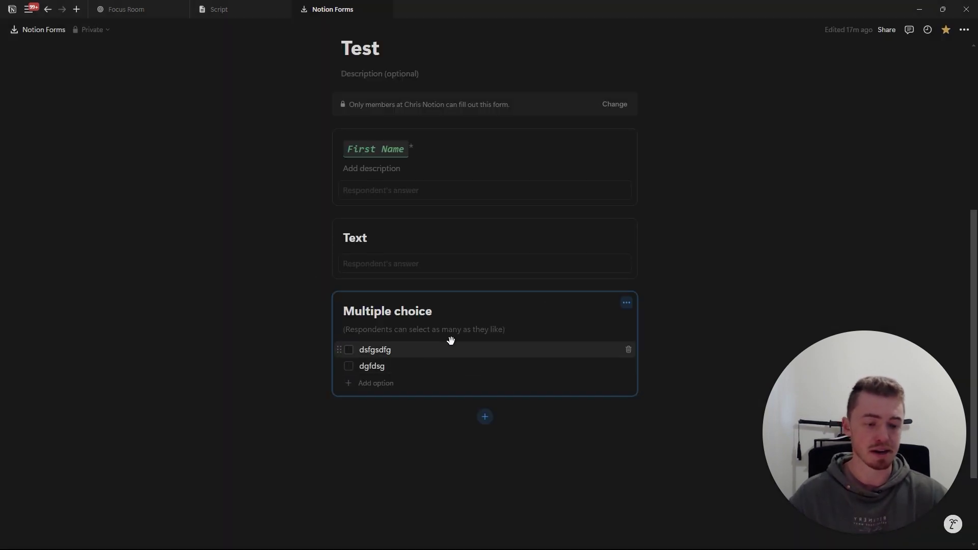
Set the Multiple choice question's maximum selection to 1 and view the Responses table
left_click(626, 304)
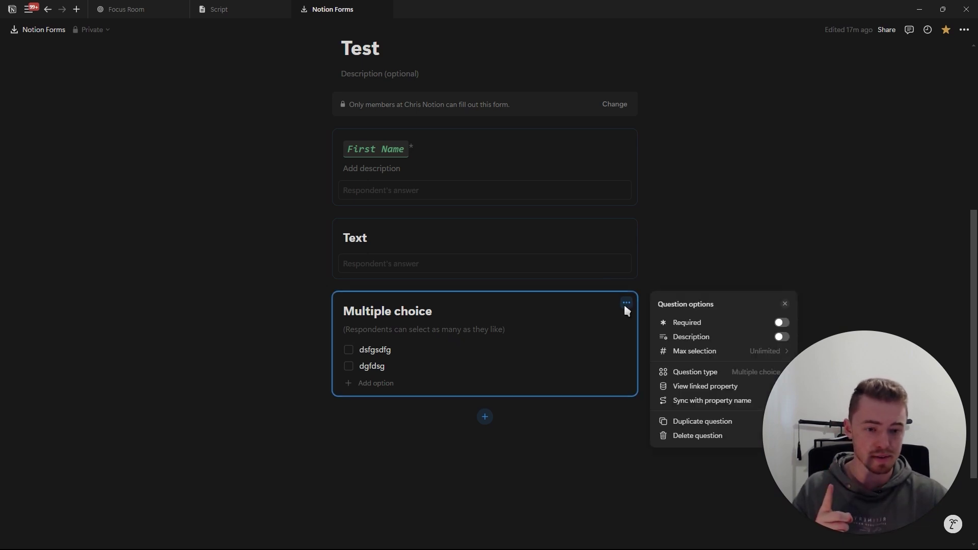
left_click(677, 355)
left_click(686, 386)
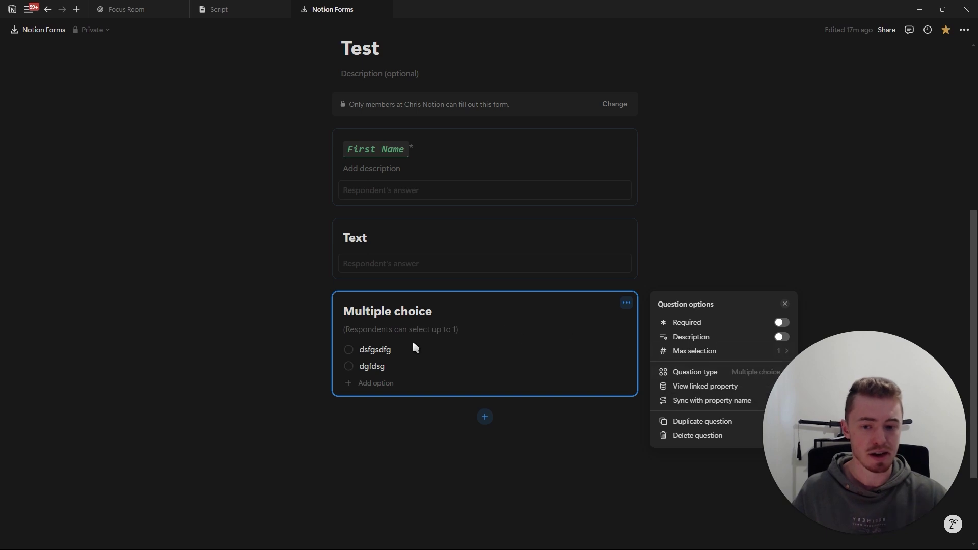
left_click(351, 348)
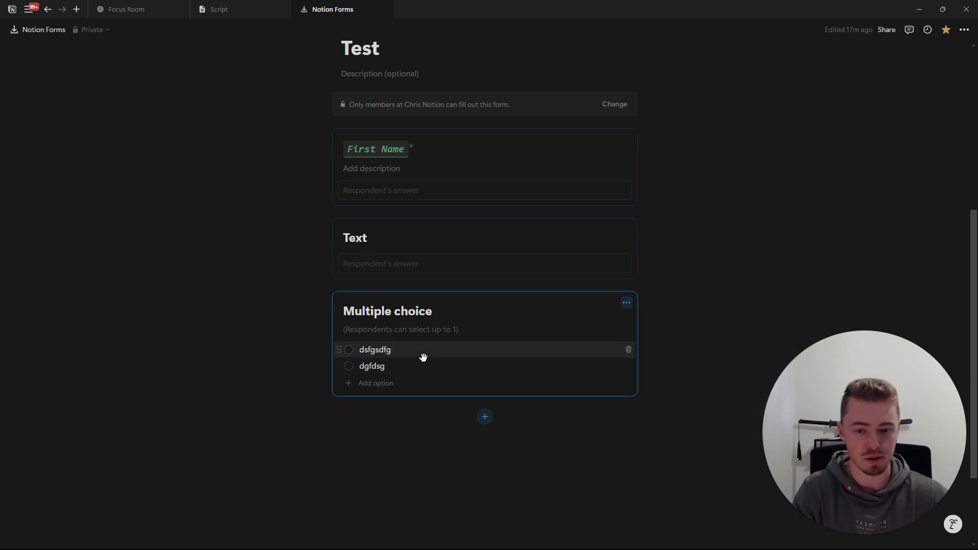
scroll(468, 317, "up", 6)
left_click(402, 222)
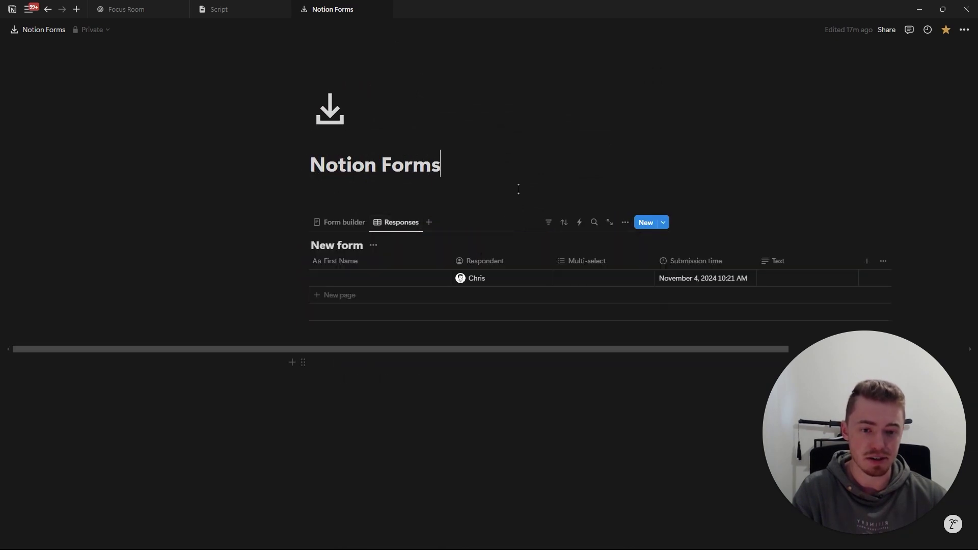
Add a Date question with Include time turned on
left_click(587, 280)
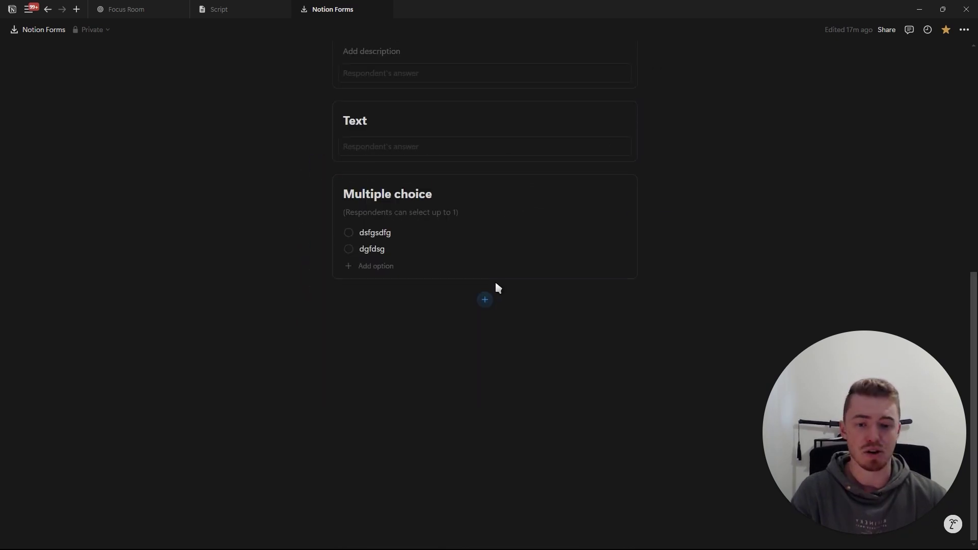
left_click(486, 299)
left_click(690, 365)
left_click(552, 352)
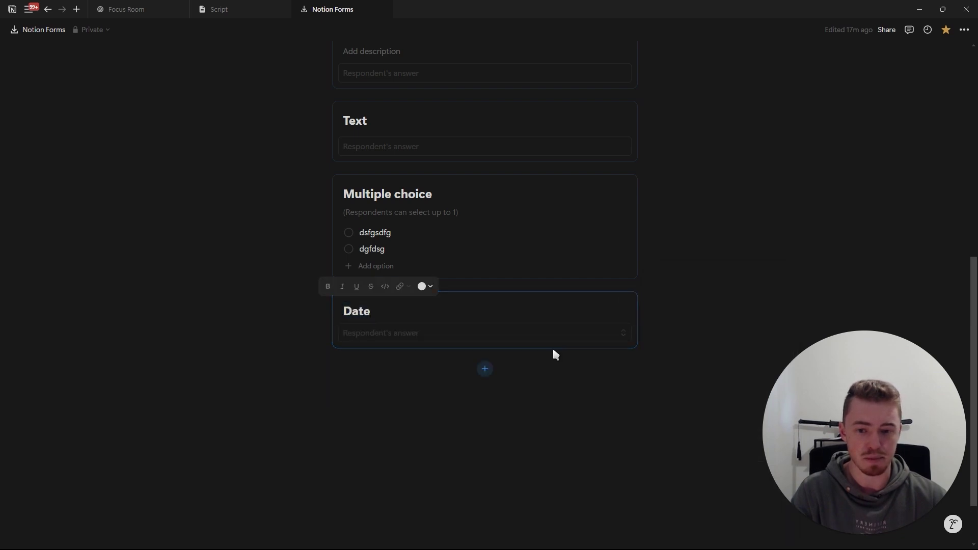
scroll(561, 326, "down", 2)
left_click(627, 235)
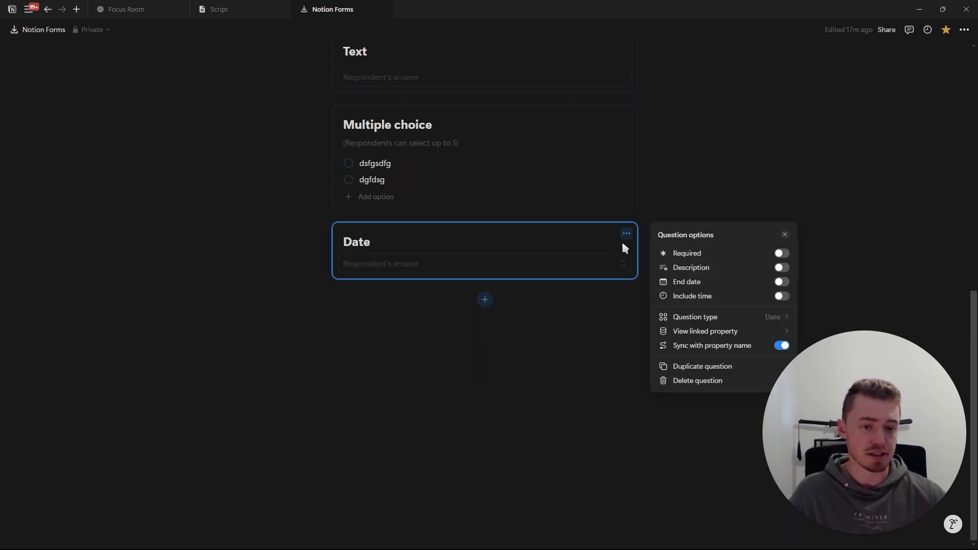
left_click(679, 297)
left_click(497, 330)
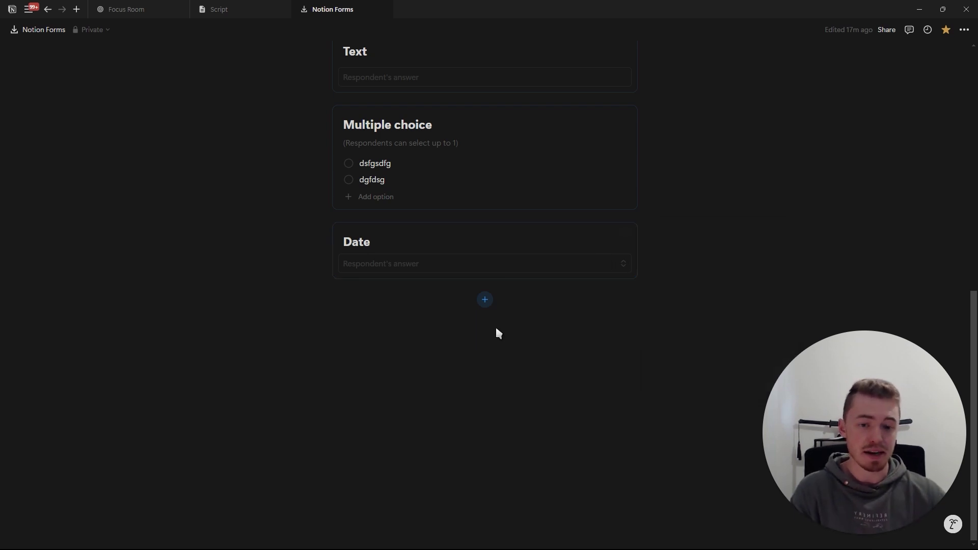
Add a Person question limited to a maximum of 1 selection
left_click(485, 300)
left_click(685, 382)
left_click(574, 397)
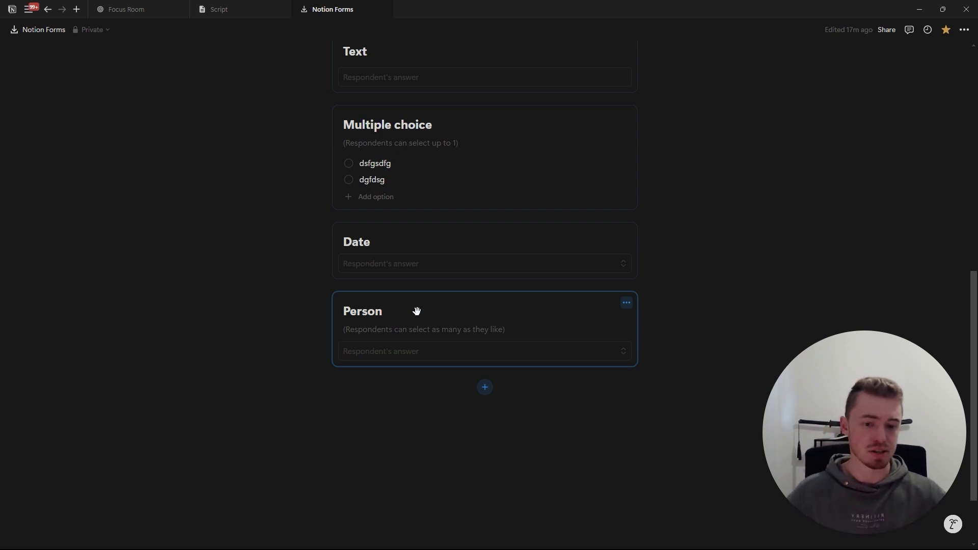
left_click(627, 303)
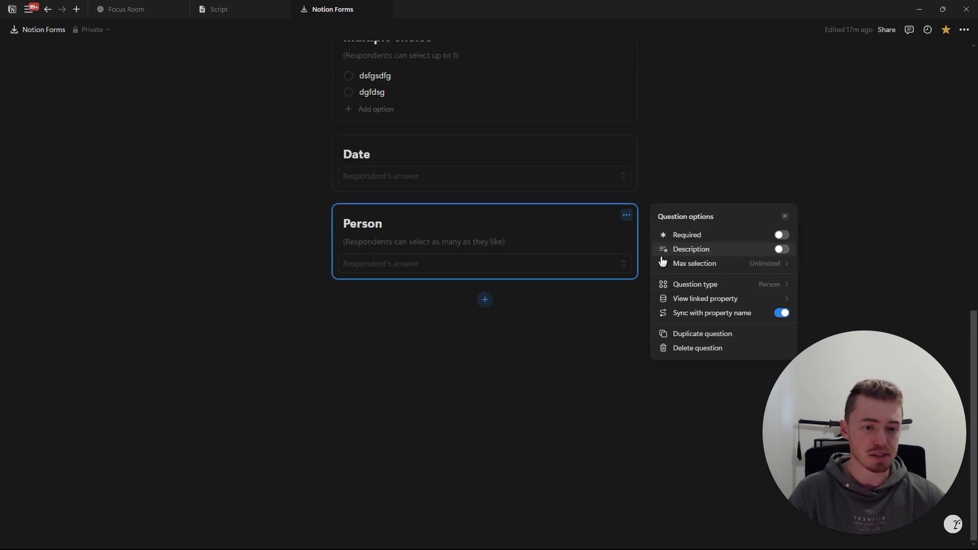
left_click(704, 264)
left_click(677, 293)
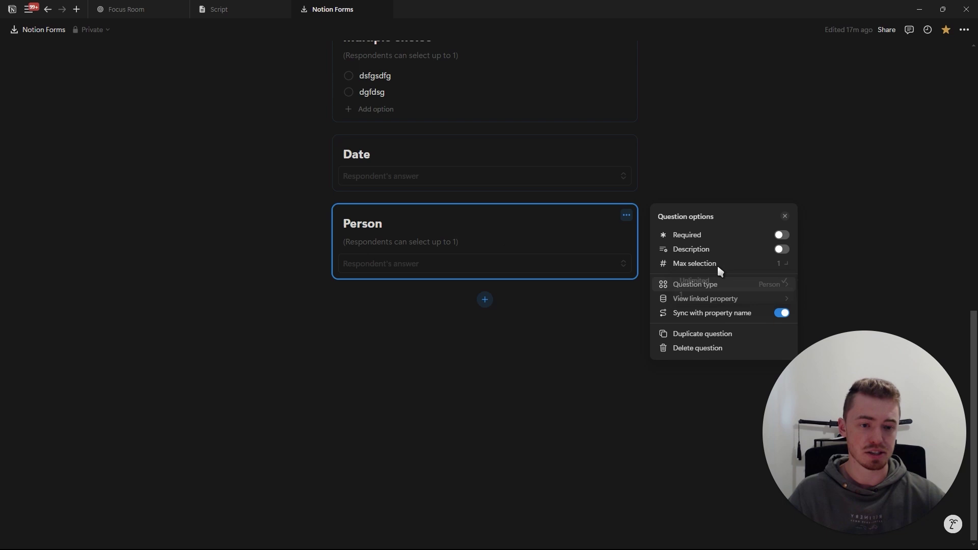
left_click(499, 221)
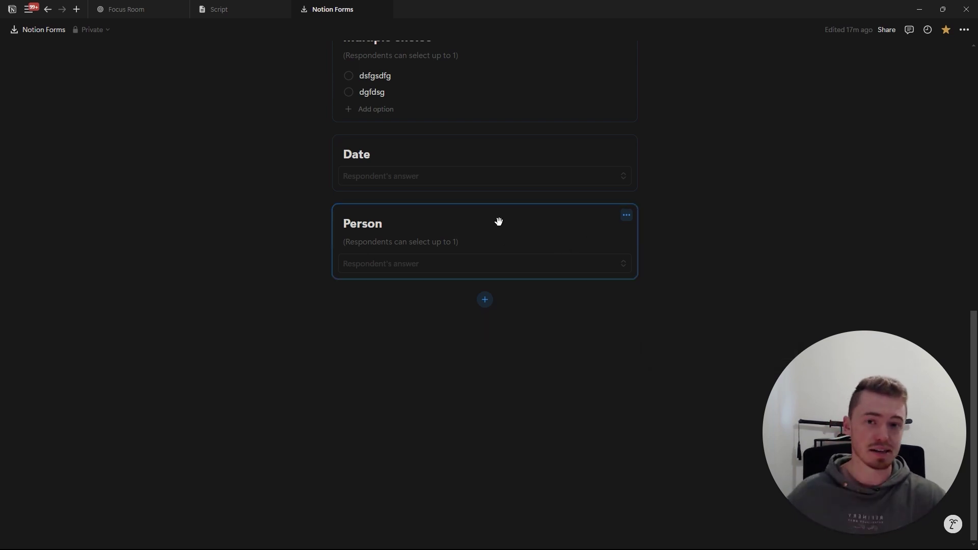
left_click(485, 300)
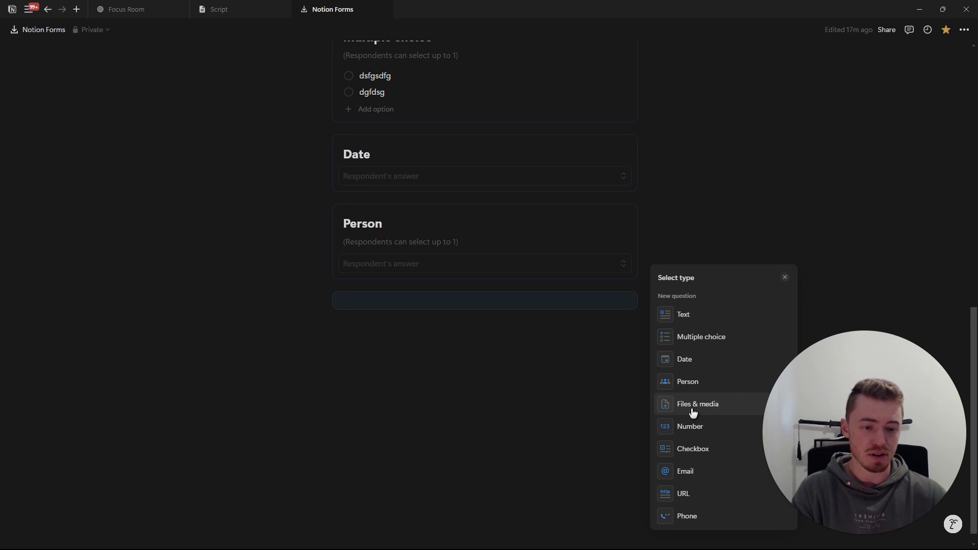
Append Files & media, Number and Checkbox questions after the Person question
left_click(693, 406)
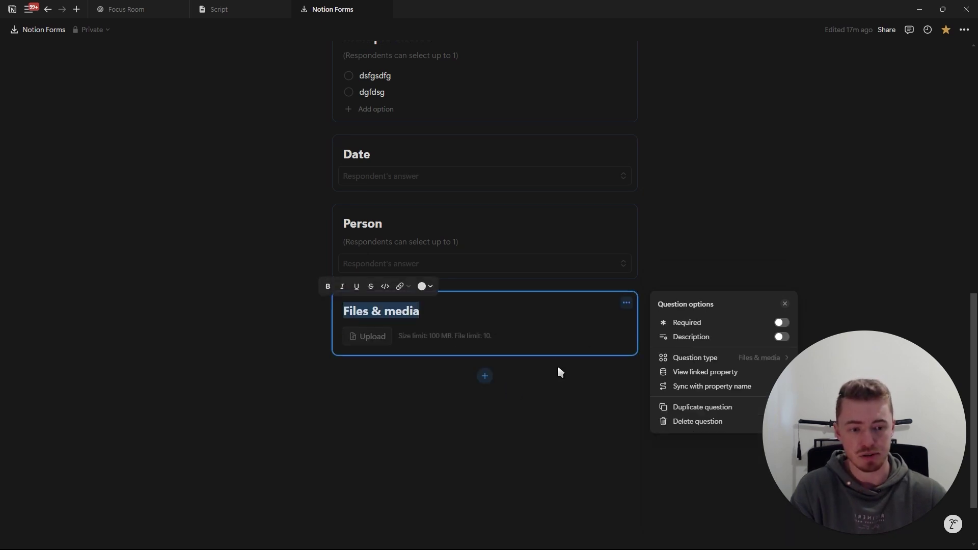
key("Escape")
scroll(490, 341, "down", 3)
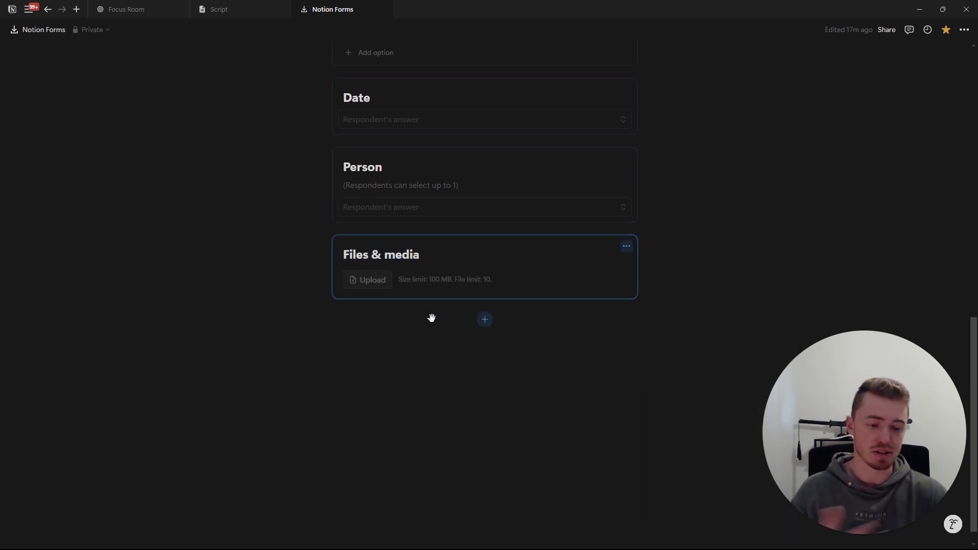
left_click(485, 301)
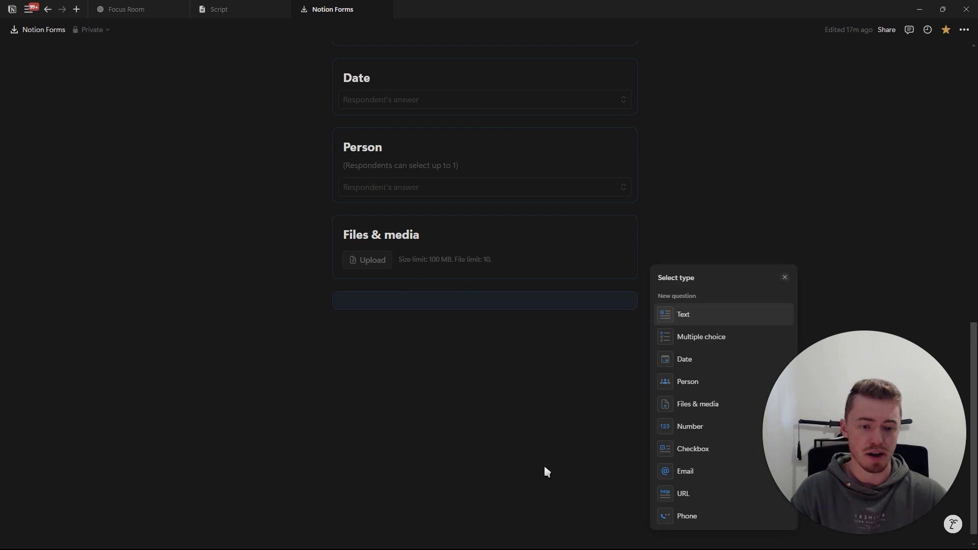
left_click(667, 425)
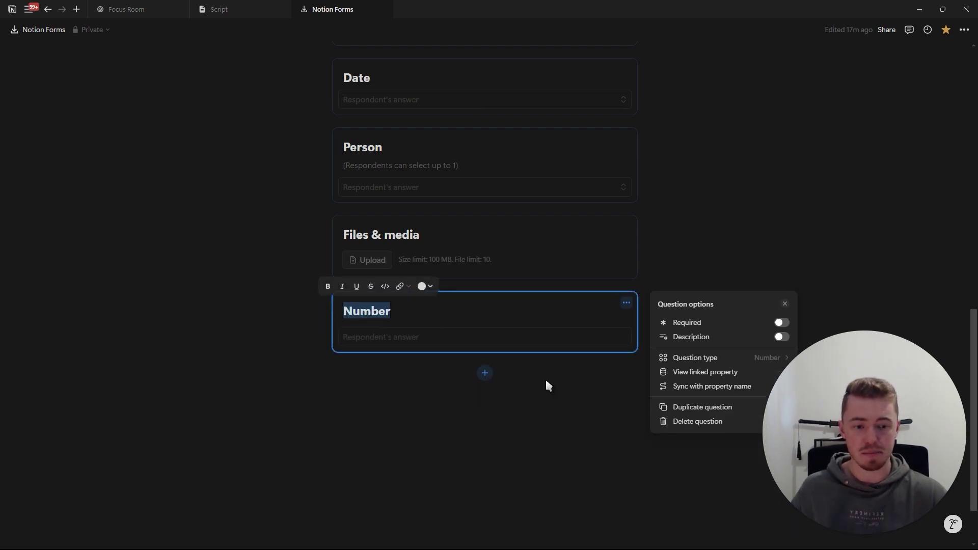
key("Escape")
scroll(489, 336, "down", 2)
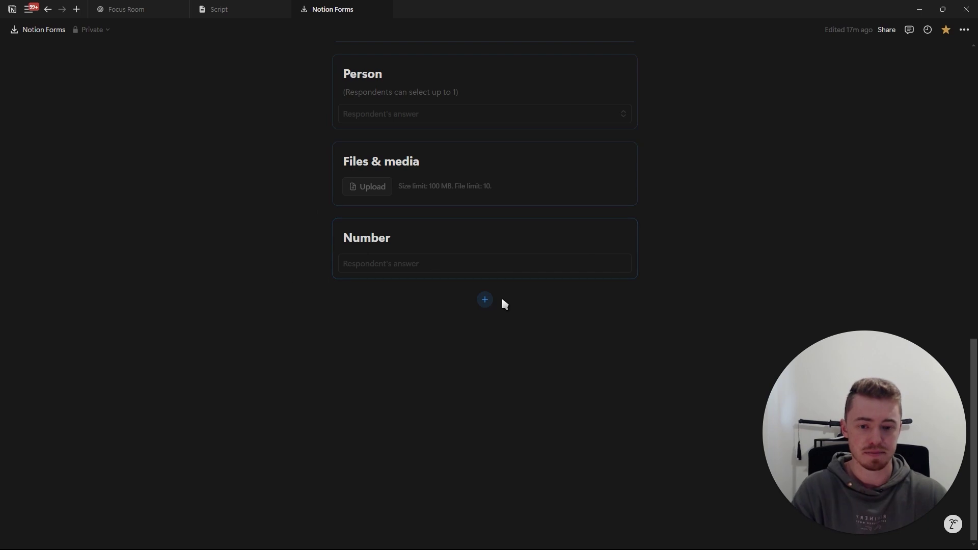
left_click(485, 300)
left_click(683, 448)
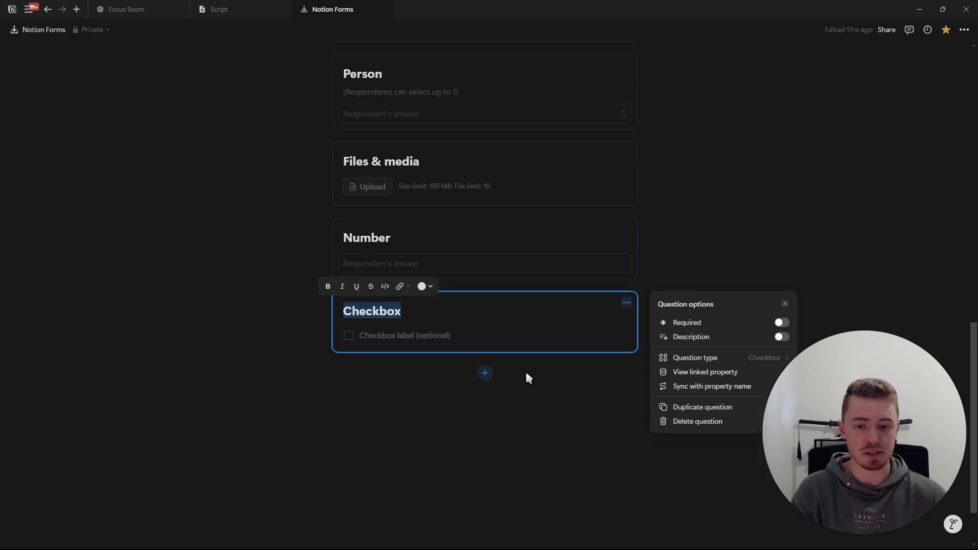
left_click(558, 358)
scroll(556, 360, "up", 6)
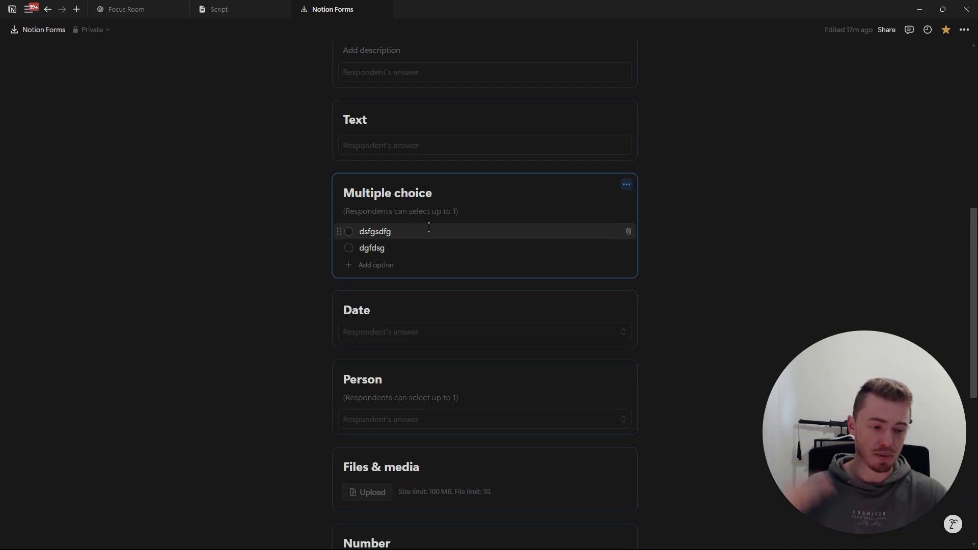
scroll(430, 226, "down", 8)
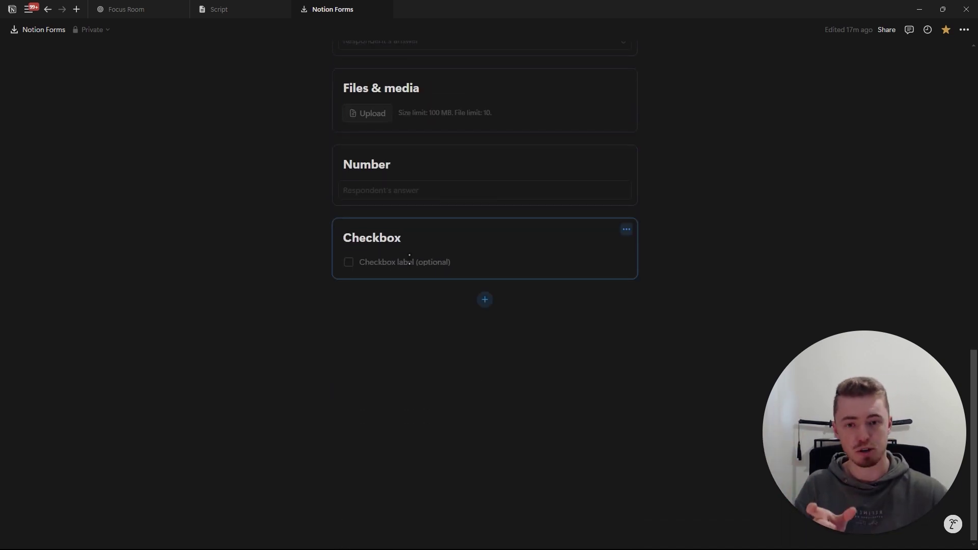
scroll(417, 260, "up", 2)
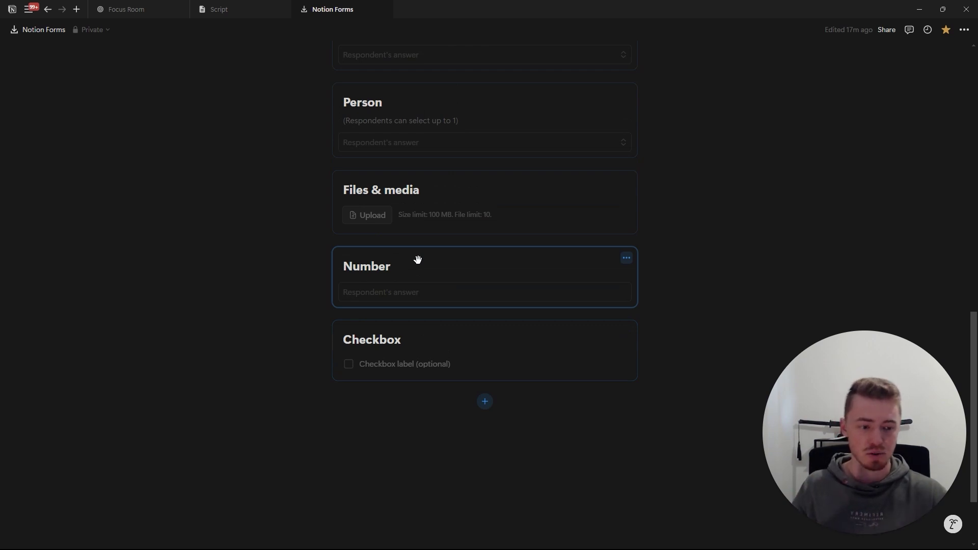
scroll(418, 260, "down", 2)
Append Email, URL and Phone questions to the end of the Test form
left_click(484, 300)
left_click(667, 474)
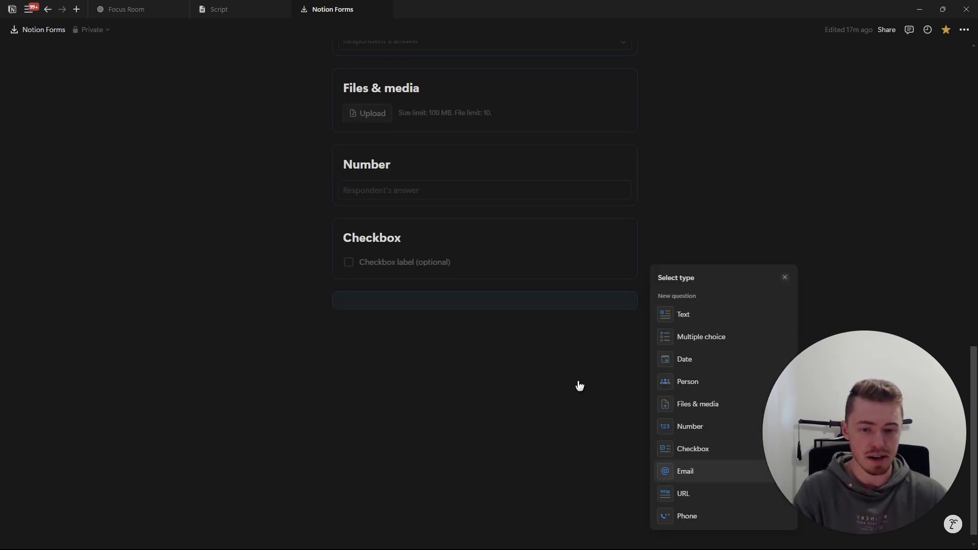
left_click(485, 373)
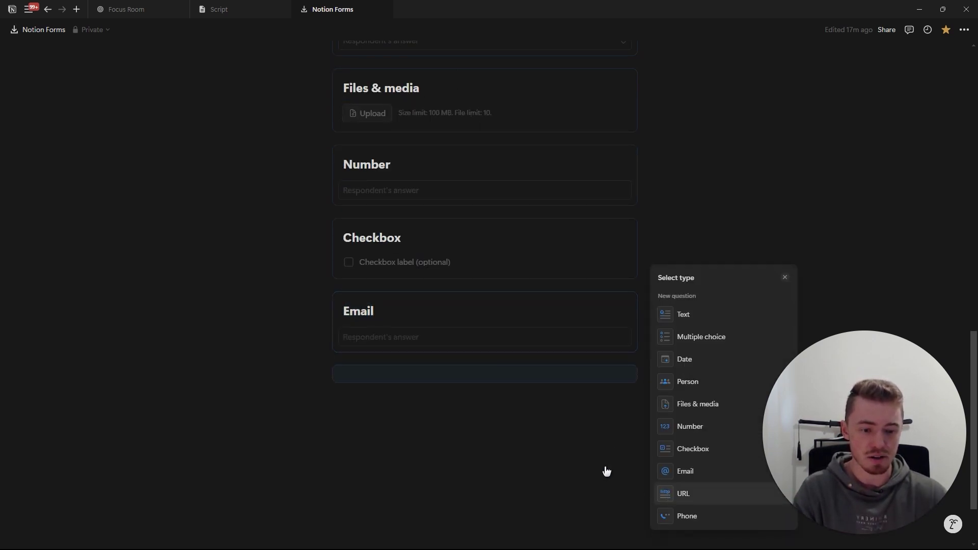
key("Return")
left_click(485, 446)
left_click(667, 515)
key("Escape")
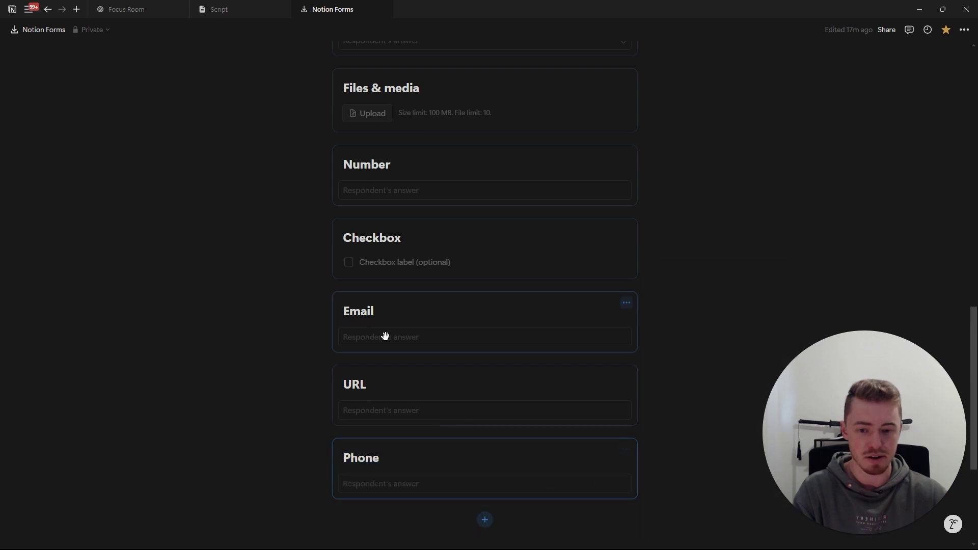
Check the Responses table, then return to the Form builder
scroll(653, 339, "up", 15)
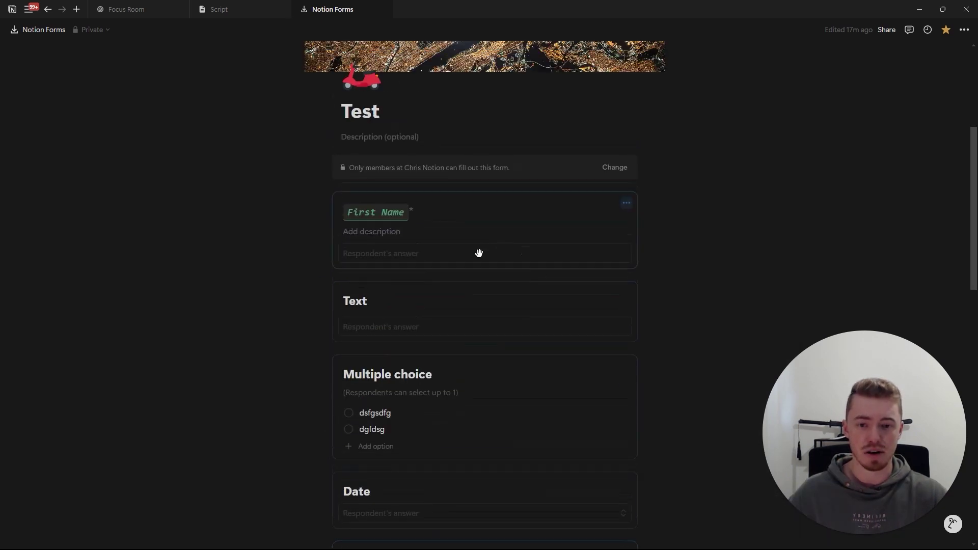
left_click(397, 184)
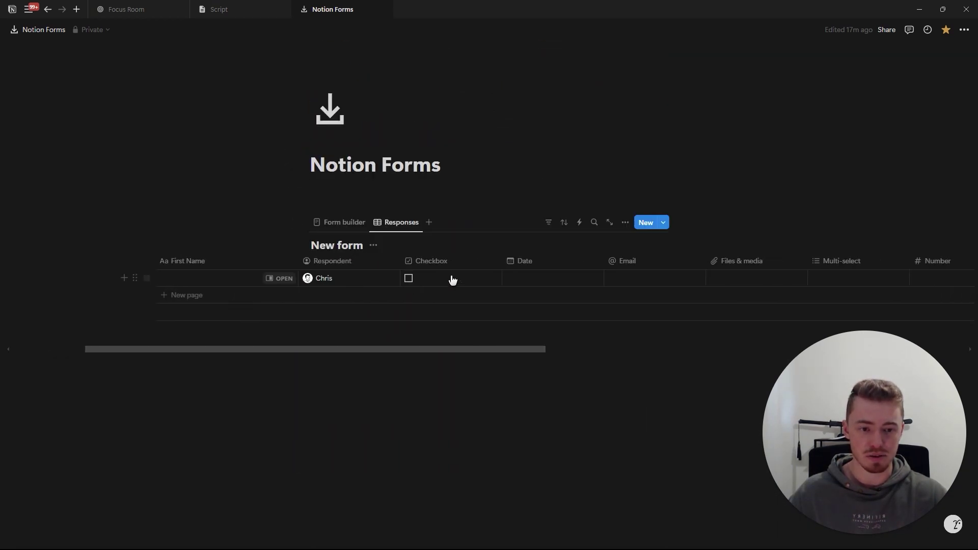
scroll(452, 279, "right", 10)
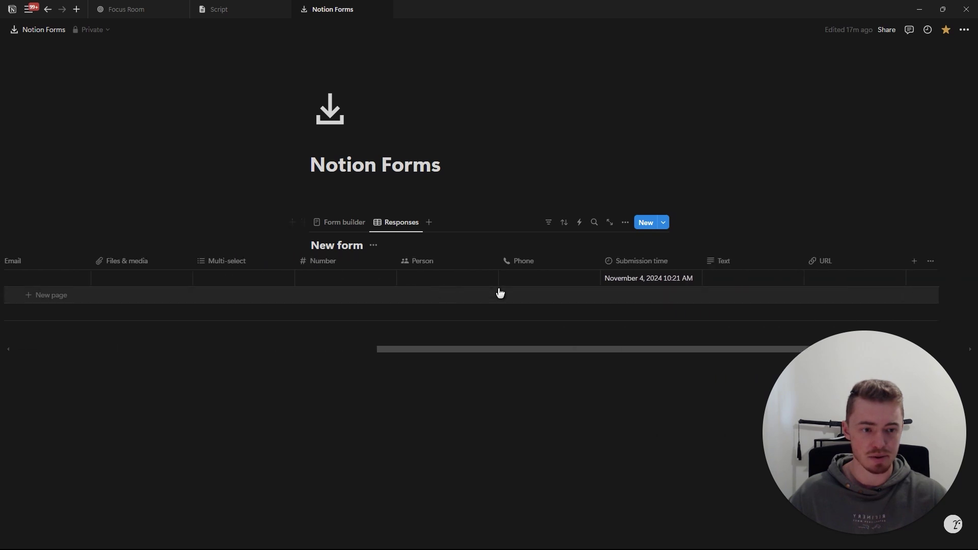
left_click(340, 222)
scroll(670, 306, "down", 15)
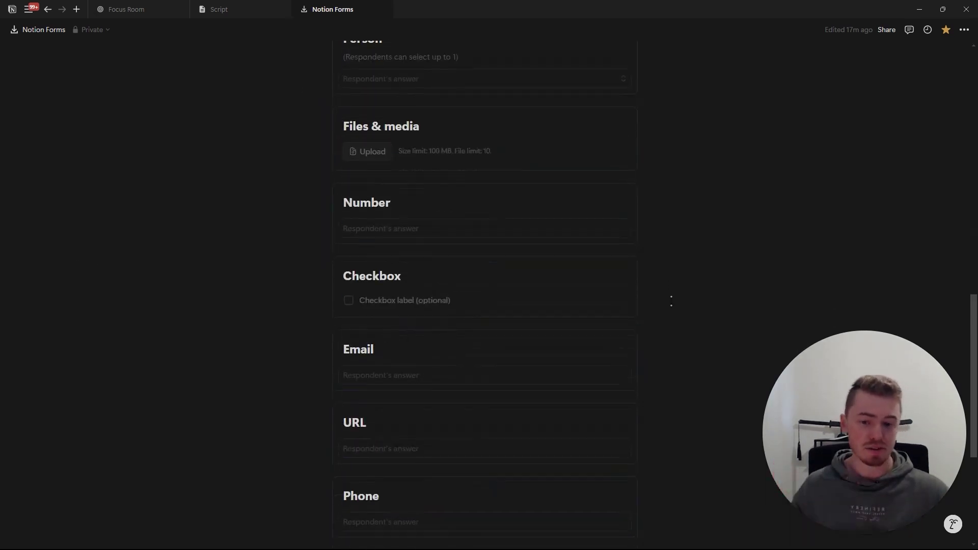
scroll(612, 289, "up", 15)
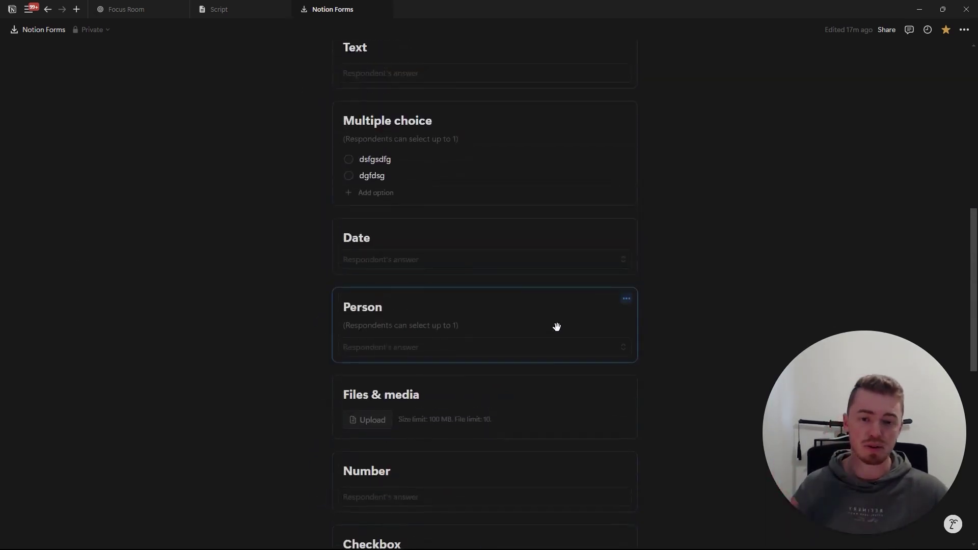
scroll(498, 318, "up", 3)
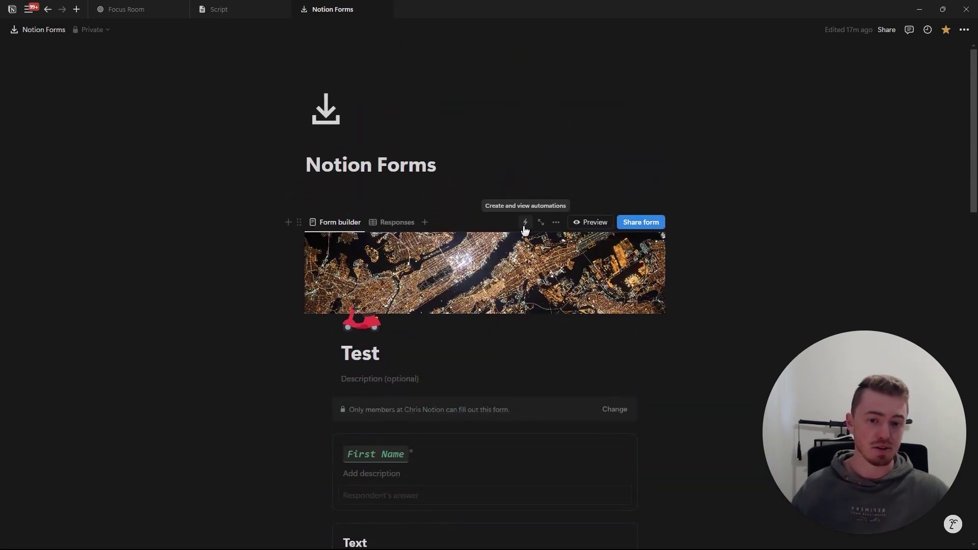
Create a 'Page added' automation whose action sets the Person property to a workspace member
left_click(525, 224)
left_click(418, 137)
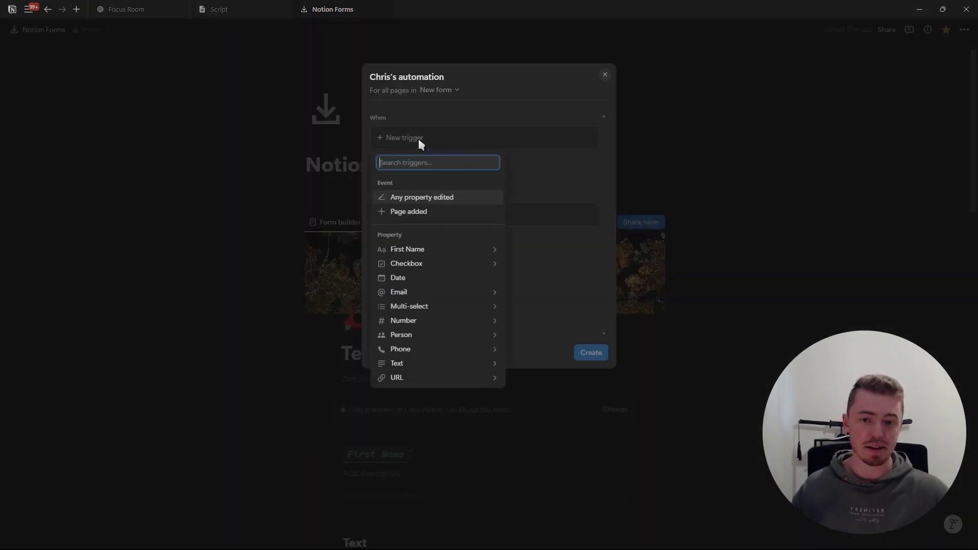
left_click(401, 213)
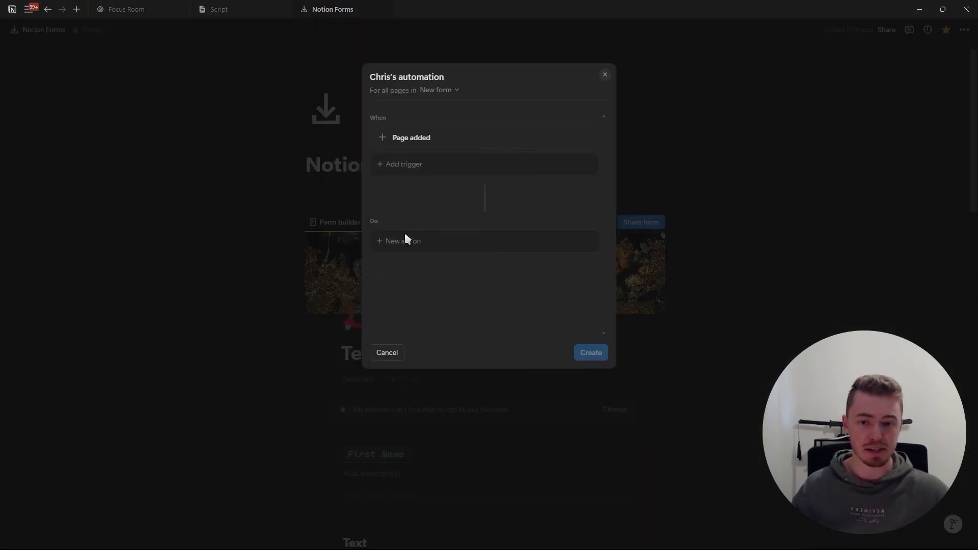
left_click(412, 244)
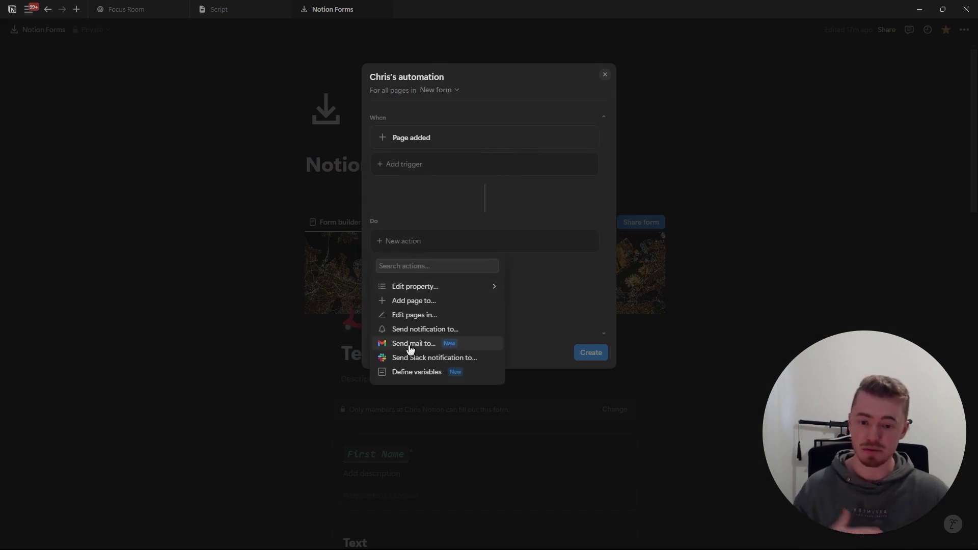
left_click(443, 291)
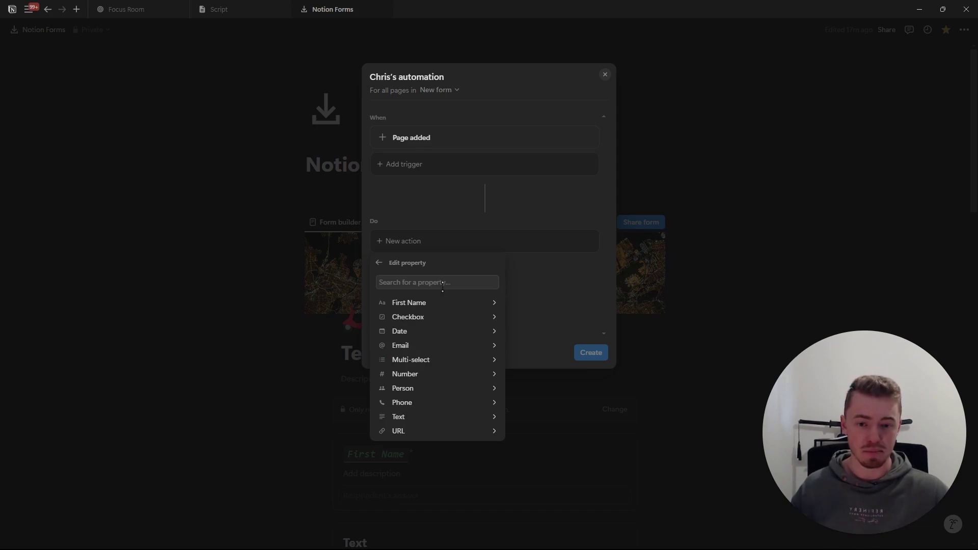
left_click(427, 388)
left_click(426, 358)
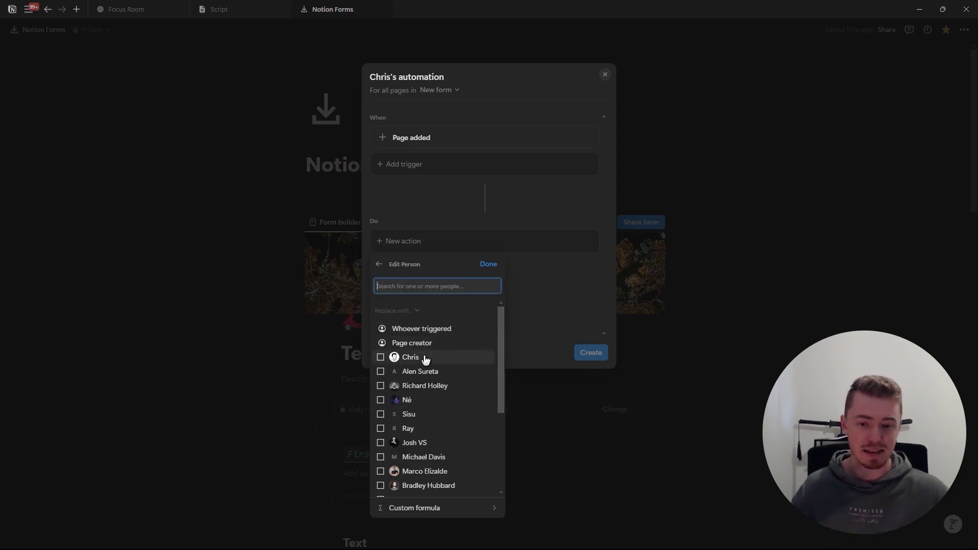
left_click(488, 265)
Add a second action that sends a notification to a chosen recipient
left_click(457, 276)
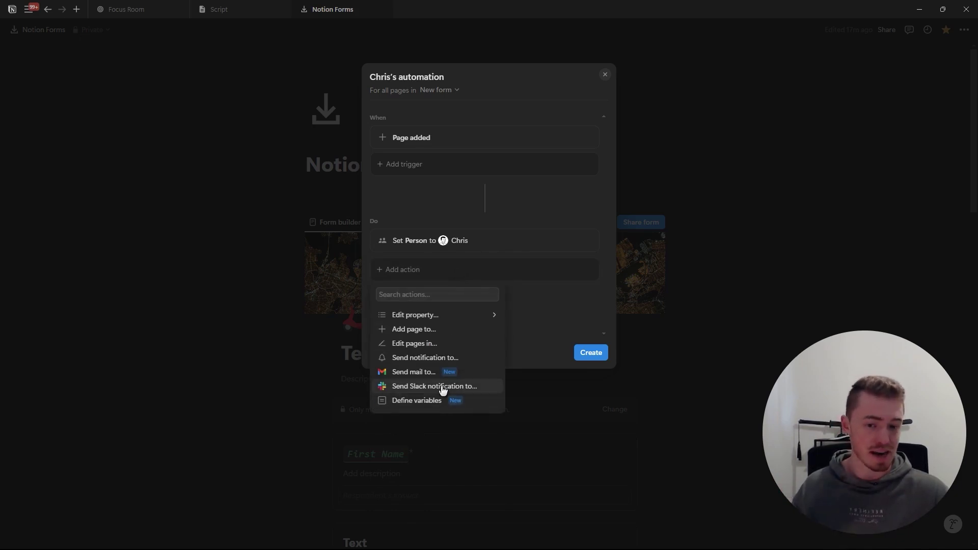
left_click(411, 362)
left_click(480, 273)
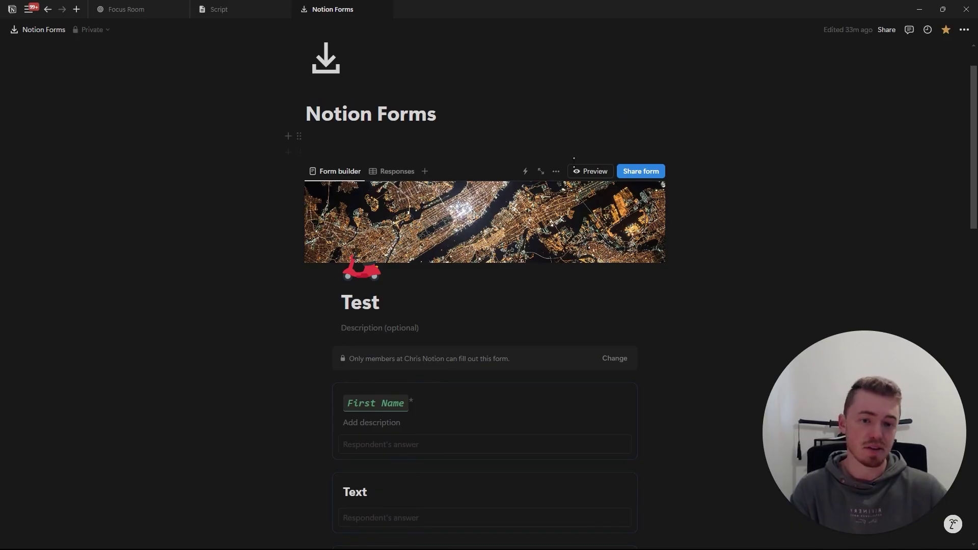
left_click(556, 171)
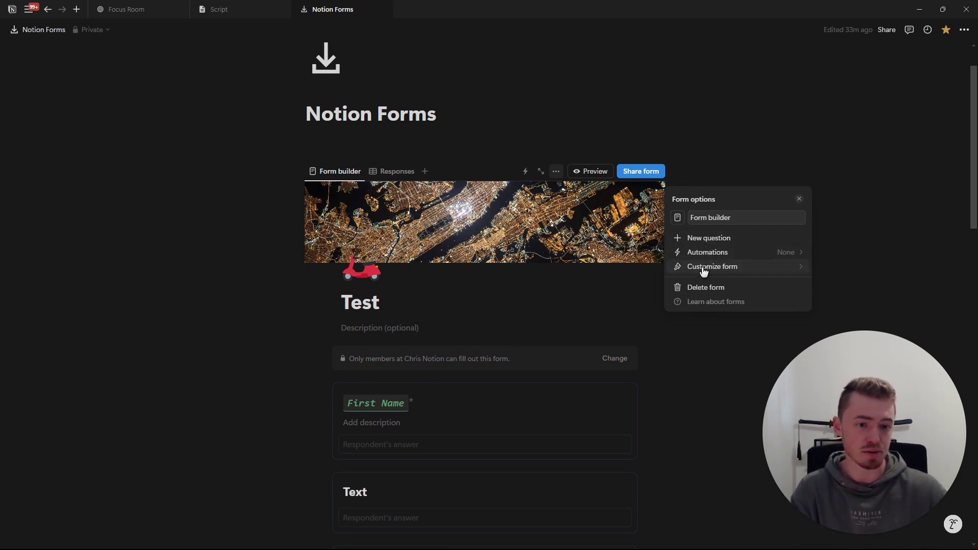
In Customize form, make the submit button green and label it 'Send'
left_click(723, 268)
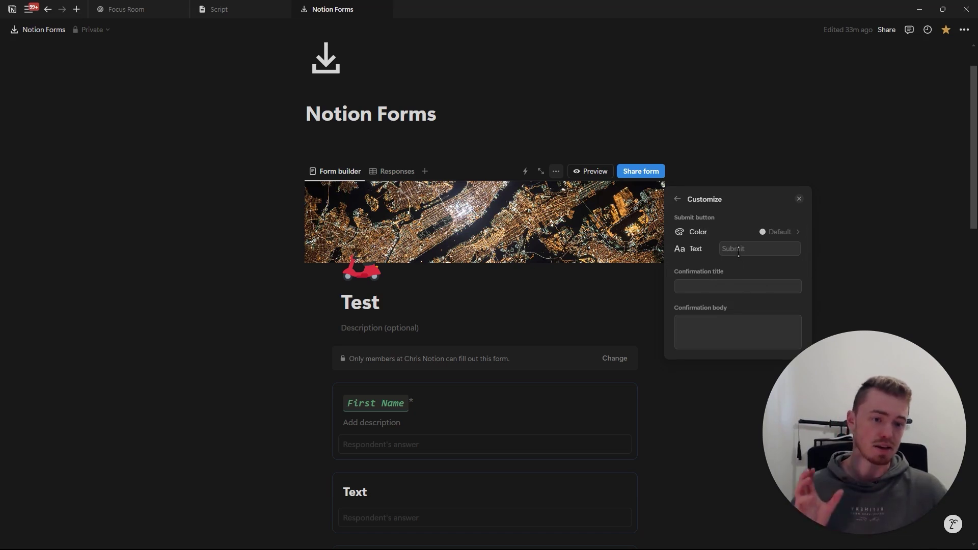
left_click(761, 232)
left_click(748, 265)
left_click(742, 249)
type("Send")
Set the confirmation title to 'dfsdfs' and the message to 'dsfsdf'
left_click(724, 286)
type("dfsdfs")
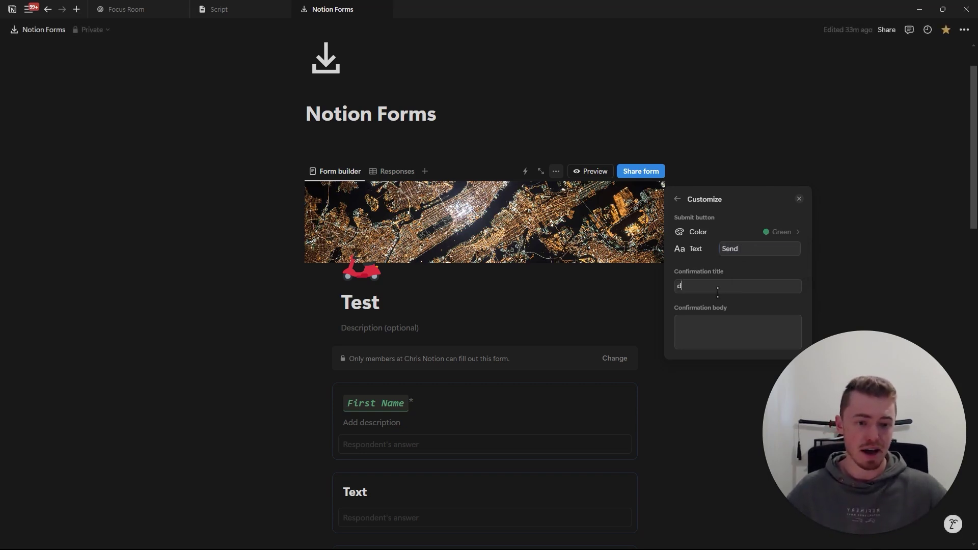
left_click(713, 317)
type("dsfsdf")
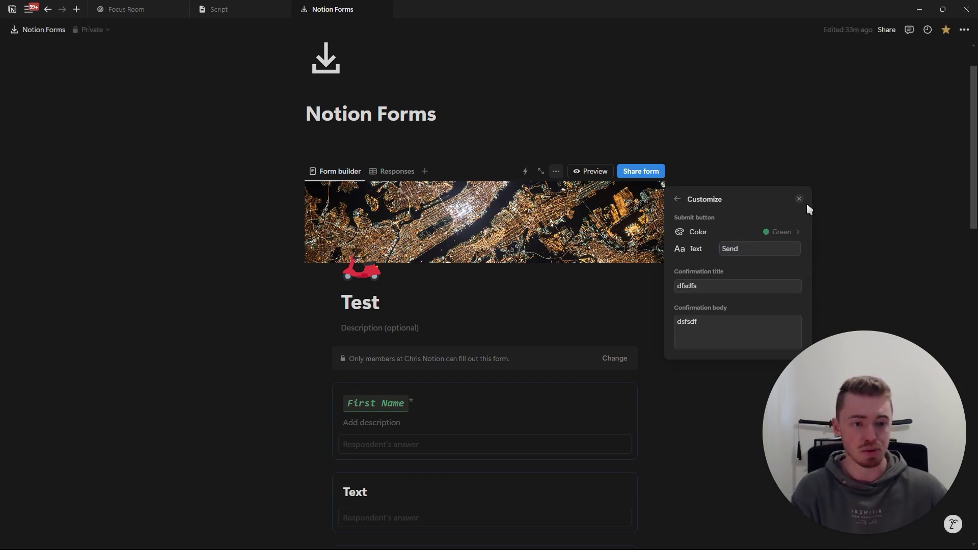
left_click(800, 200)
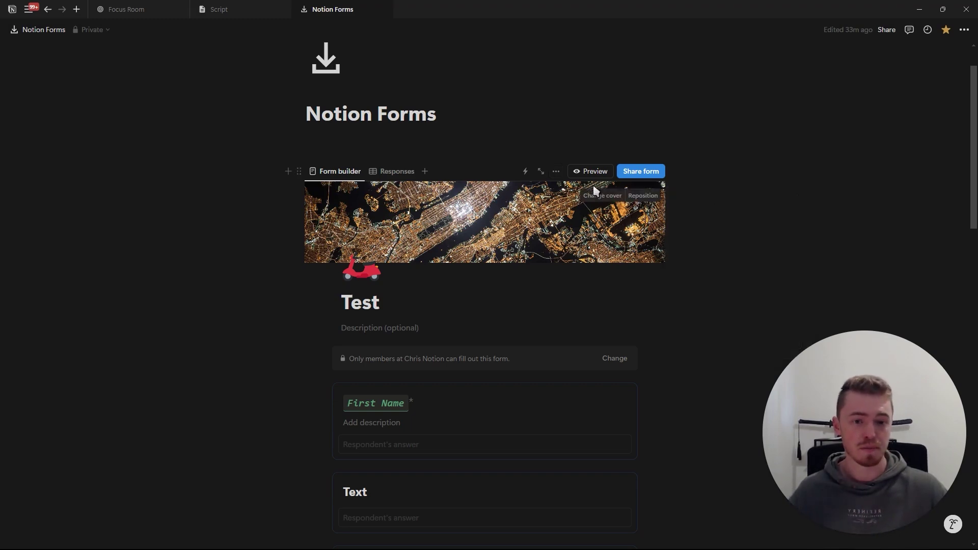
In Preview, answer First Name with 'fdsfsd' and submit the test response
left_click(592, 173)
scroll(527, 264, "down", 8)
scroll(525, 257, "up", 8)
left_click(444, 234)
type("fdsfsd")
scroll(428, 235, "down", 10)
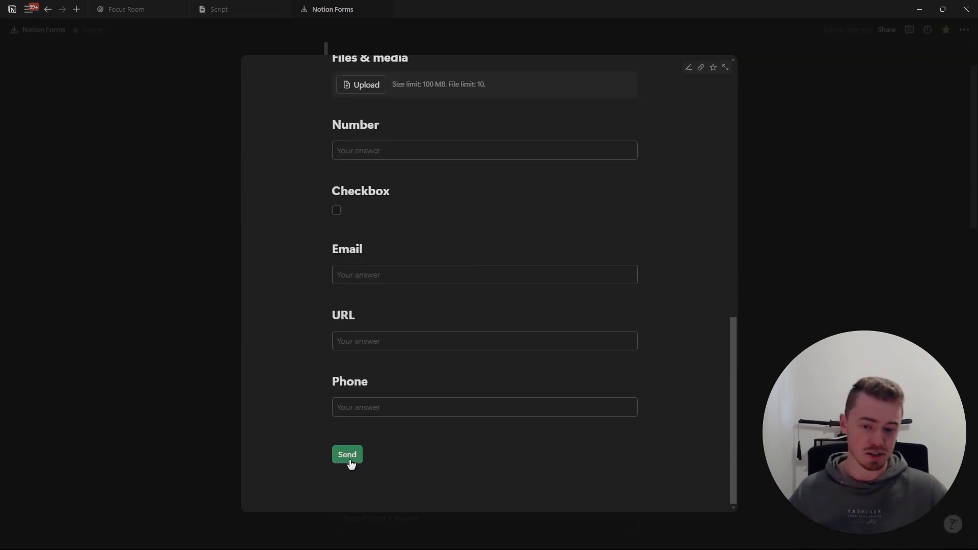
left_click(349, 459)
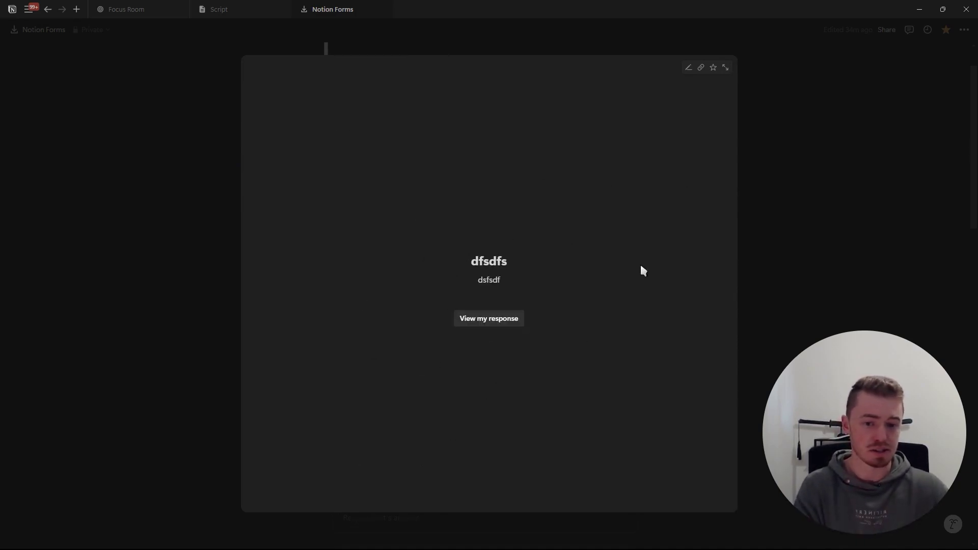
View the submitted response, then confirm it appears in the Responses table
left_click(486, 319)
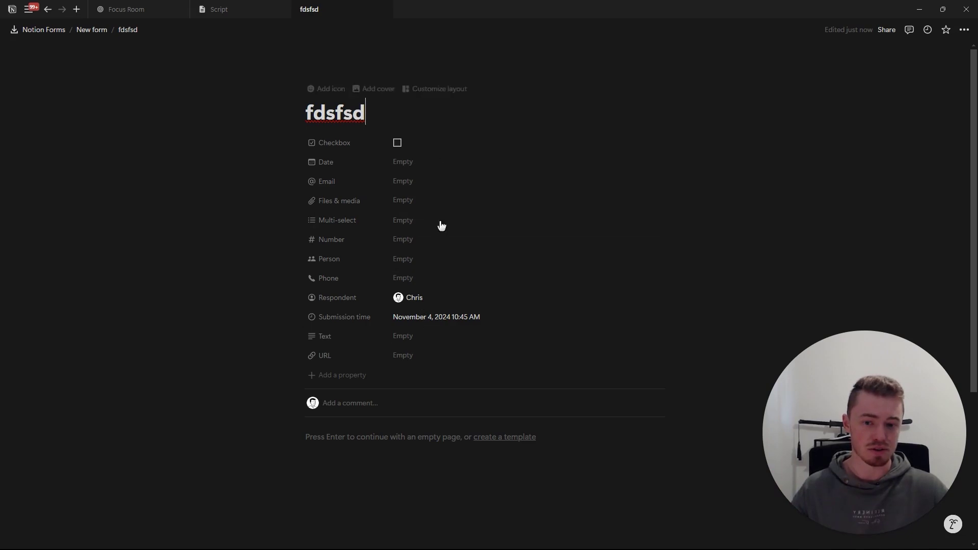
key("ctrl+bracketleft")
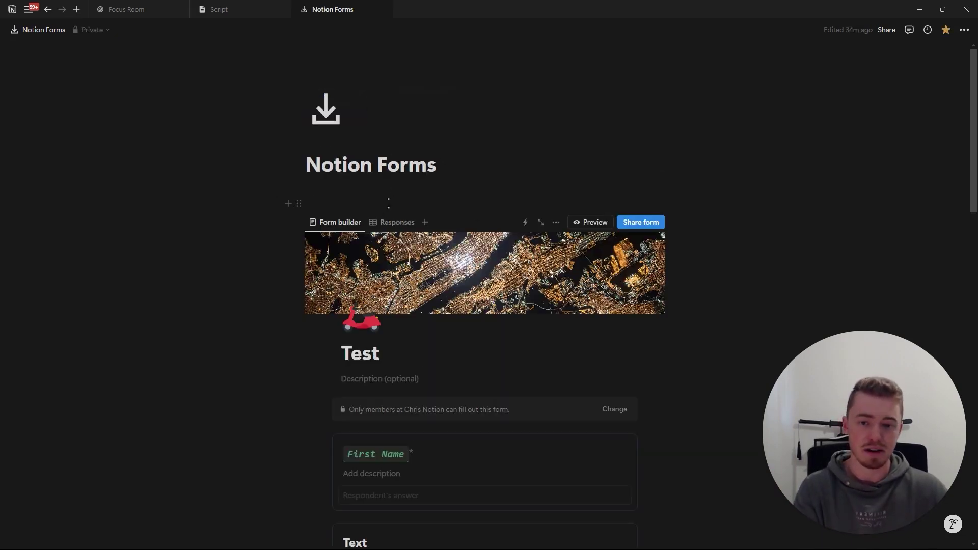
left_click(390, 224)
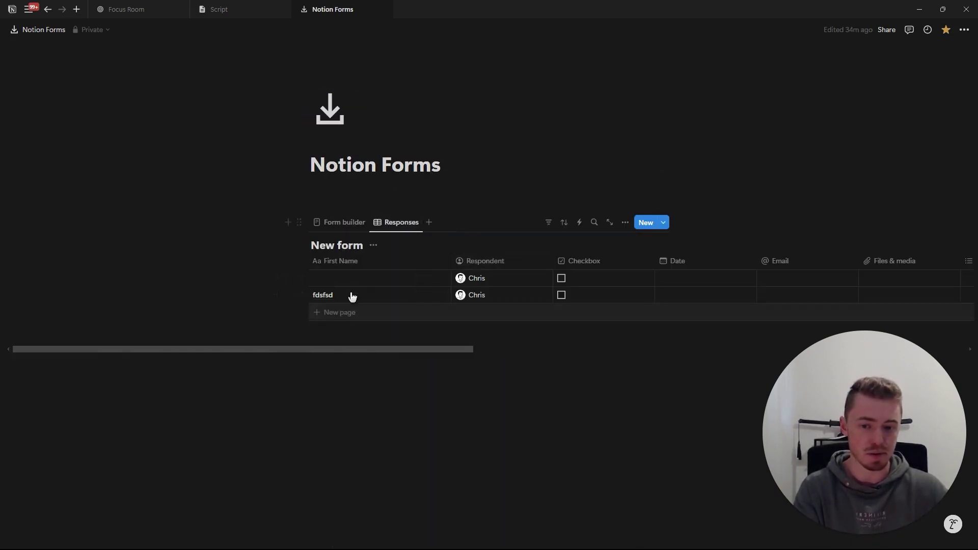
left_click(339, 222)
left_click(642, 173)
Let anyone on the web fill out the form and copy its public link
left_click(747, 204)
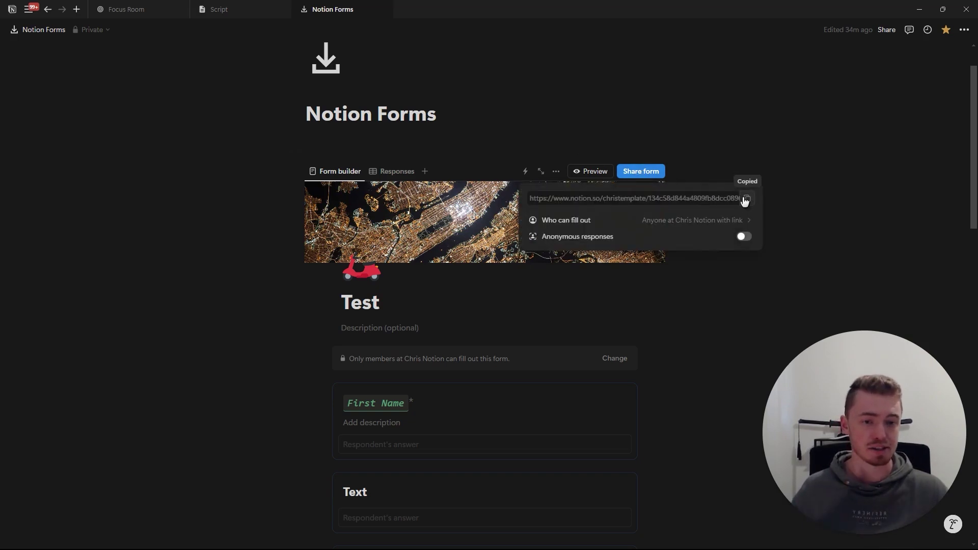
left_click(708, 230)
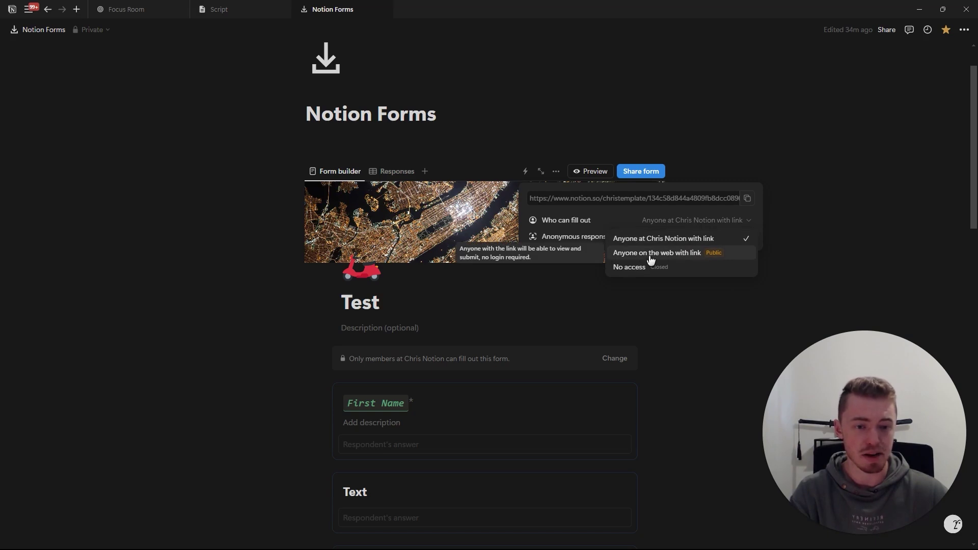
left_click(673, 255)
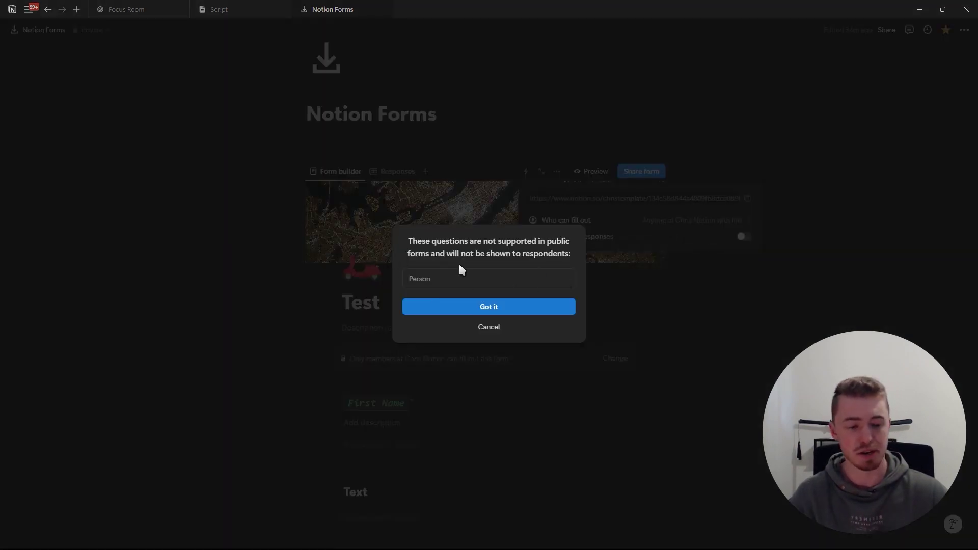
left_click(491, 308)
left_click(747, 199)
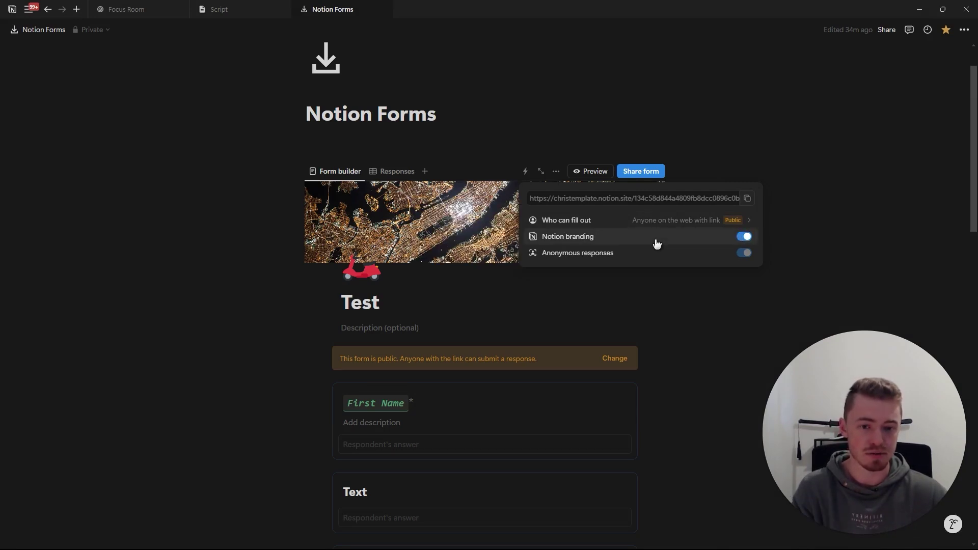
Restrict the form to workspace members with the link, leaving anonymous responses off
mouse_move(553, 256)
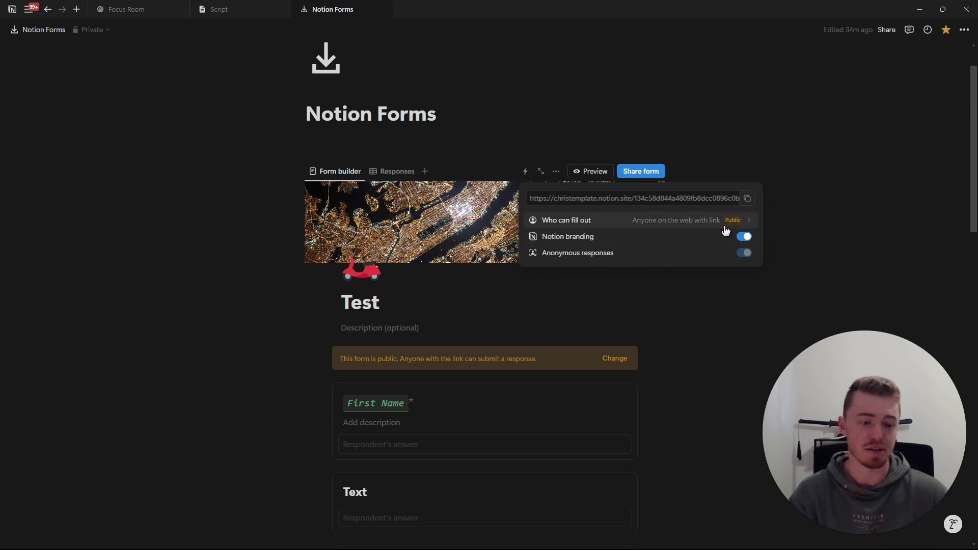
left_click(696, 220)
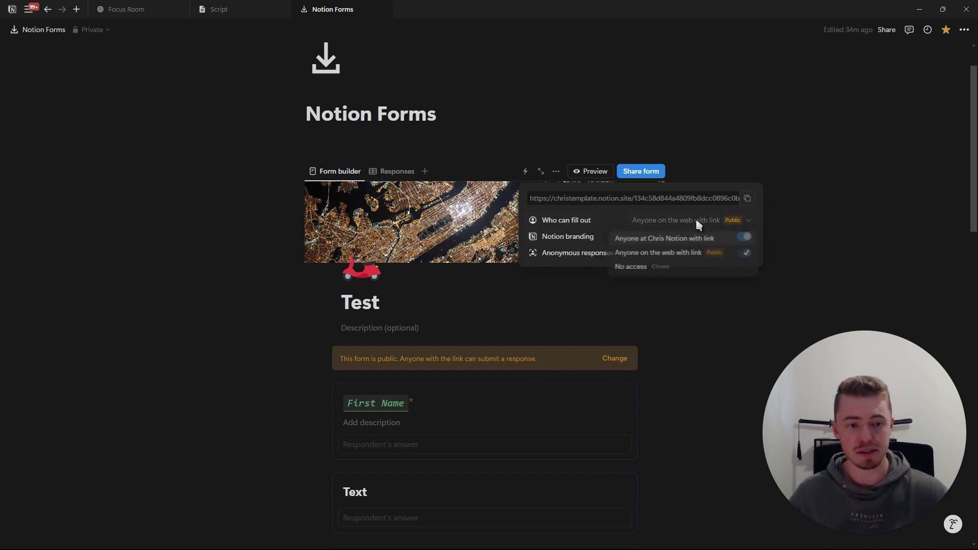
left_click(692, 238)
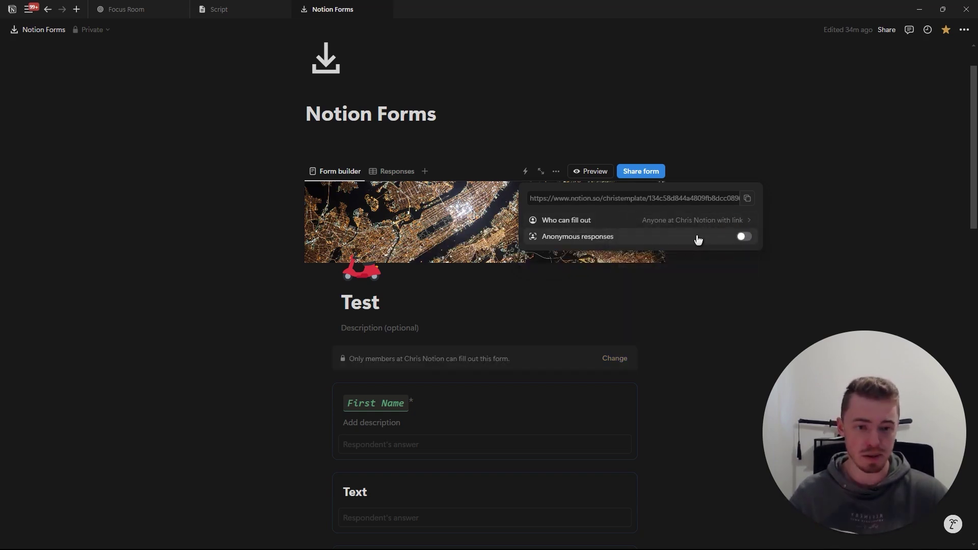
left_click(701, 241)
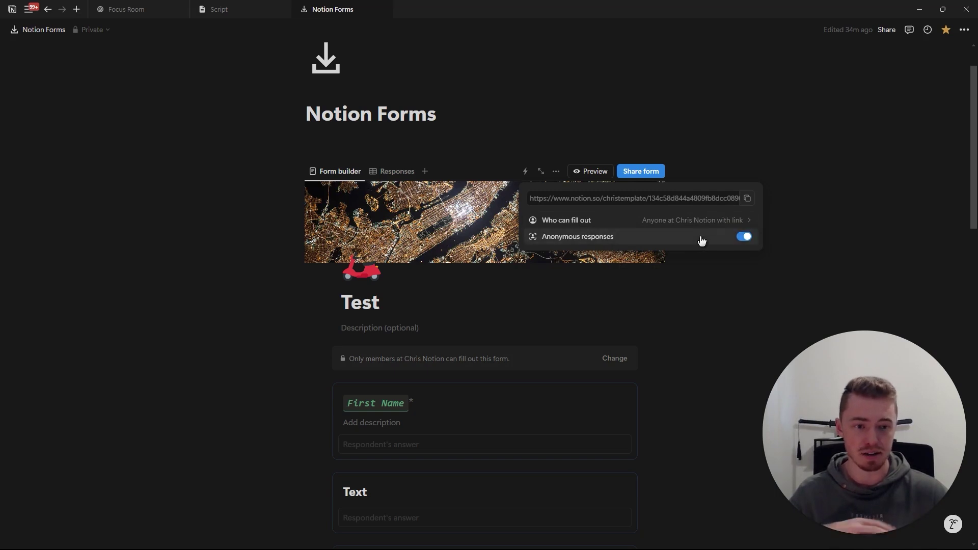
left_click(745, 237)
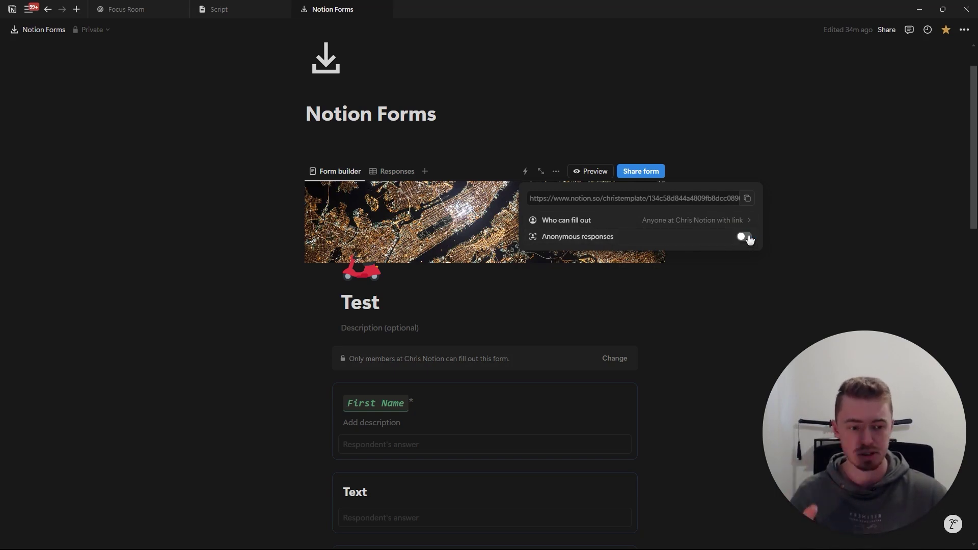
Switch briefly back to anyone on the web, then restrict it to workspace members again
left_click(734, 221)
left_click(711, 252)
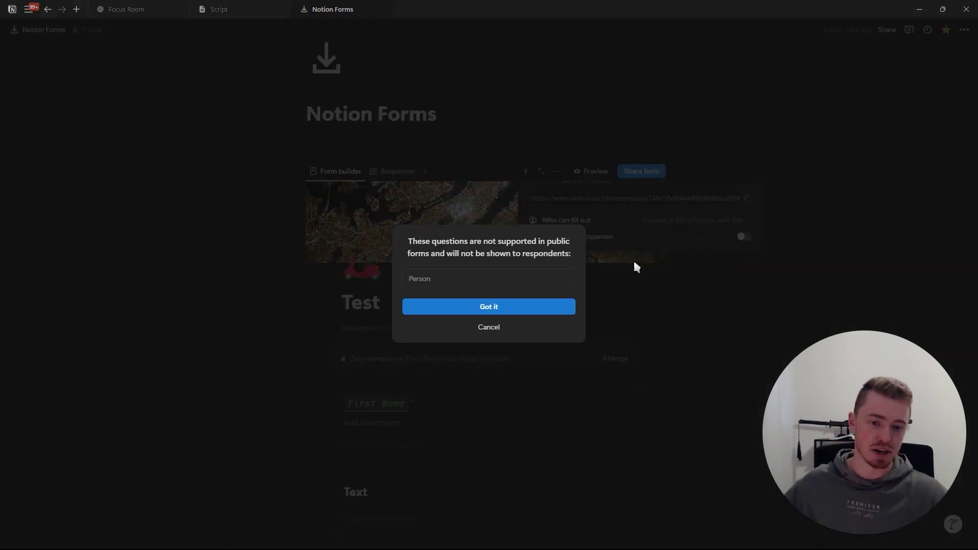
left_click(479, 307)
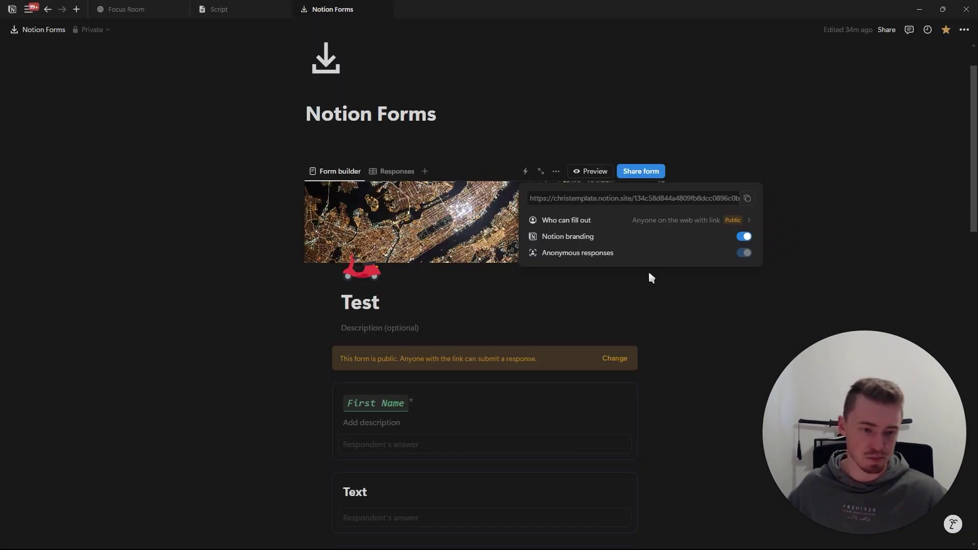
left_click(673, 227)
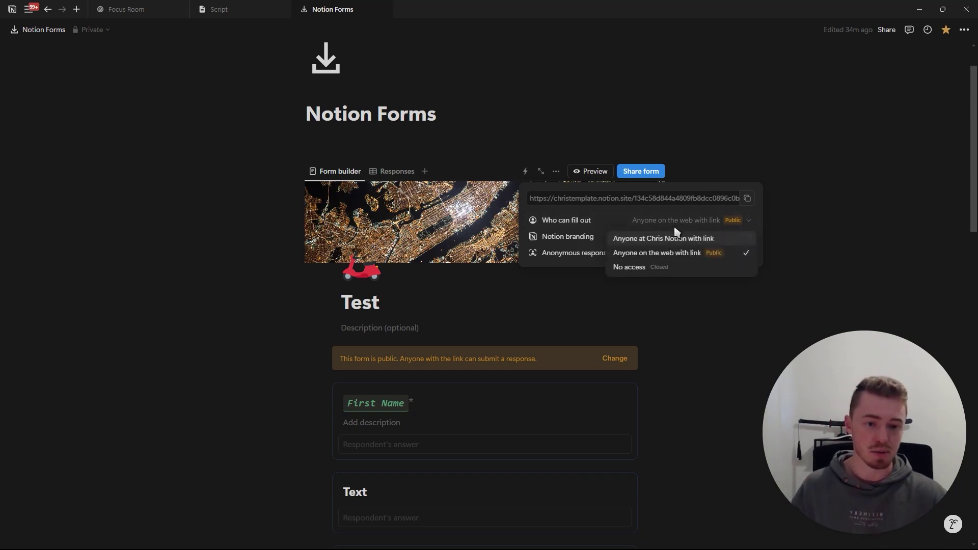
left_click(654, 269)
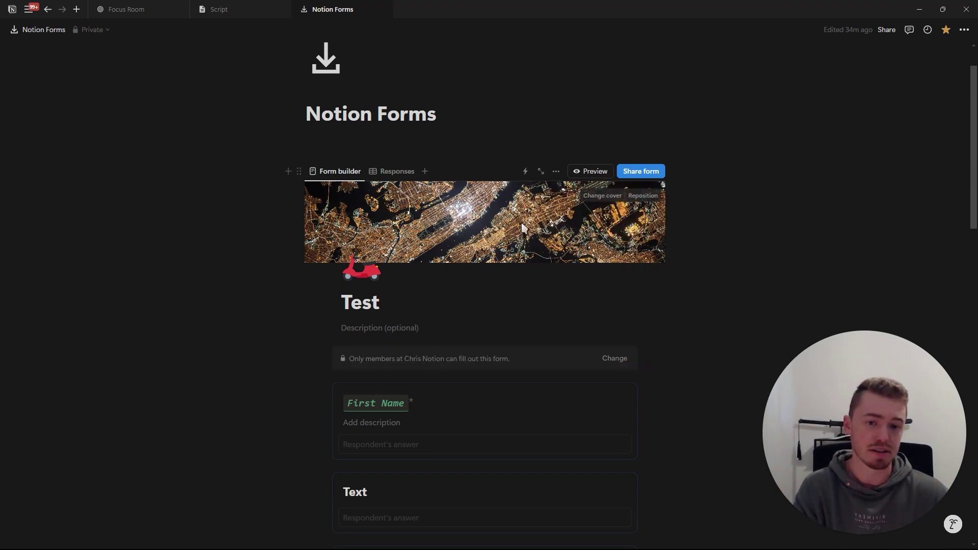
left_click(646, 172)
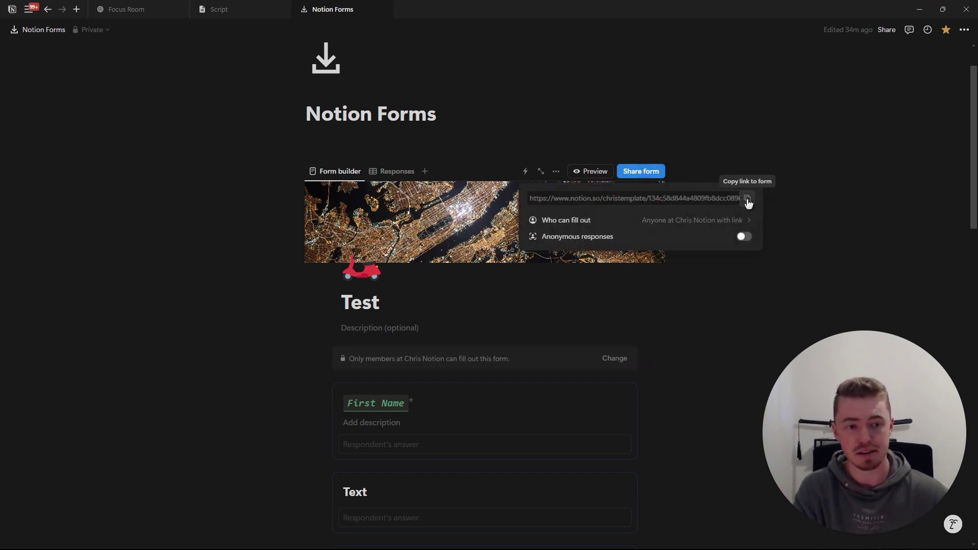
Publish the Notion Forms page to the web and copy the site link
left_click(748, 200)
left_click(890, 29)
left_click(791, 52)
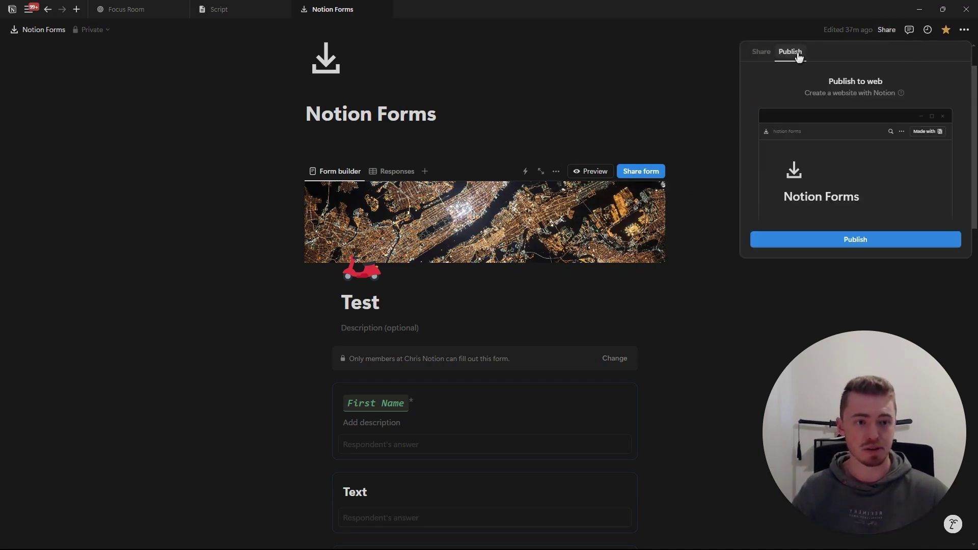
left_click(809, 237)
left_click(957, 78)
left_click(568, 97)
Add two text lines, 'dfgdfg' and 'fgdfg', under the page title
left_click(387, 136)
type("dfgdfg")
key("Return")
type("fgdfg")
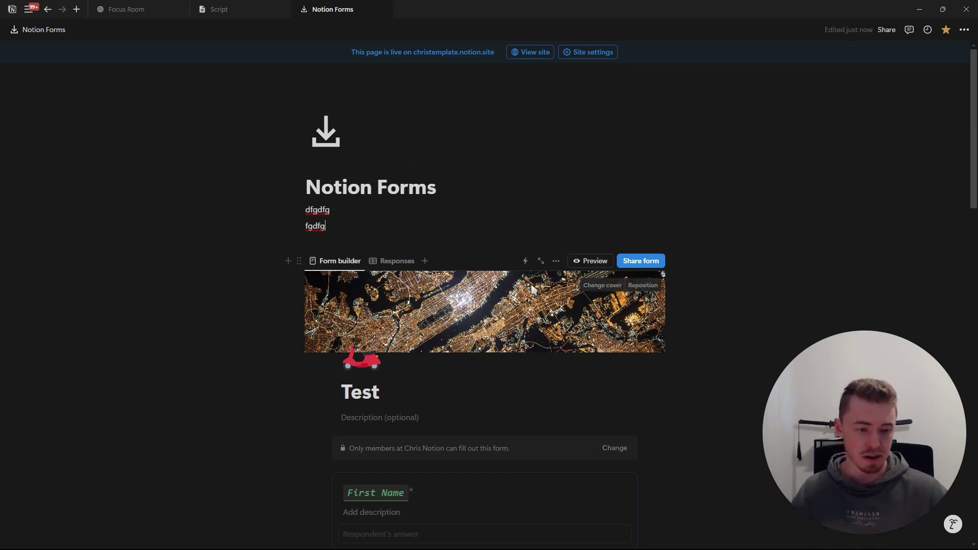
Copy the Test form's link again from its Share form settings
left_click(640, 263)
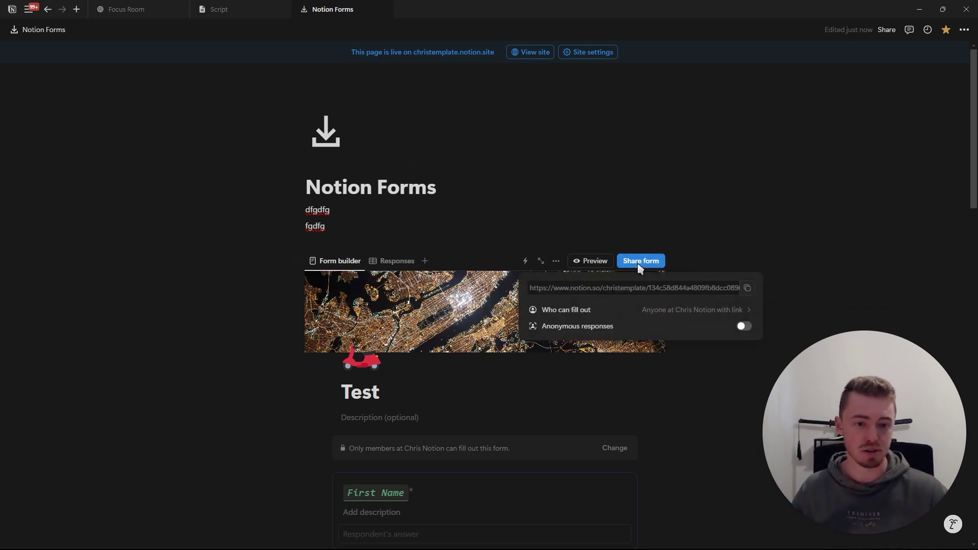
left_click(748, 289)
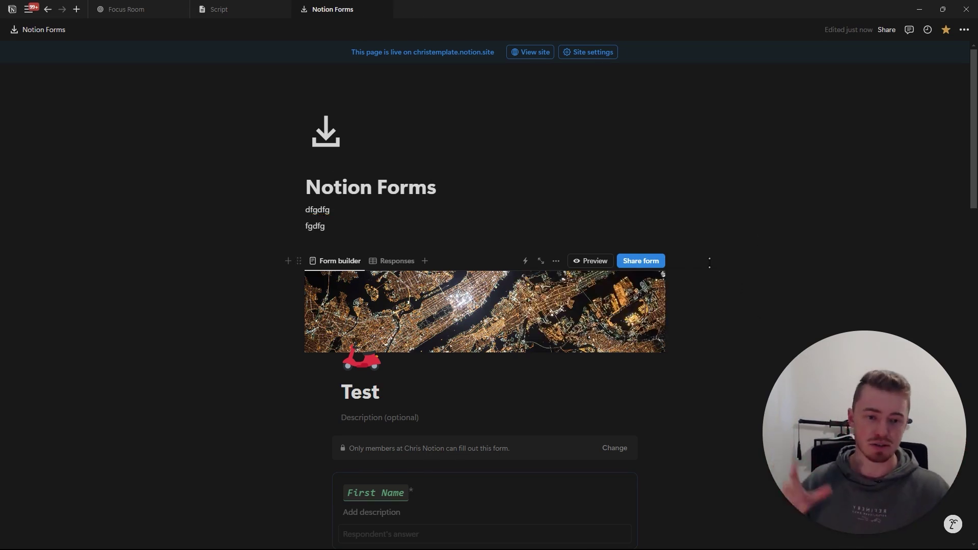
left_click(655, 262)
left_click(747, 288)
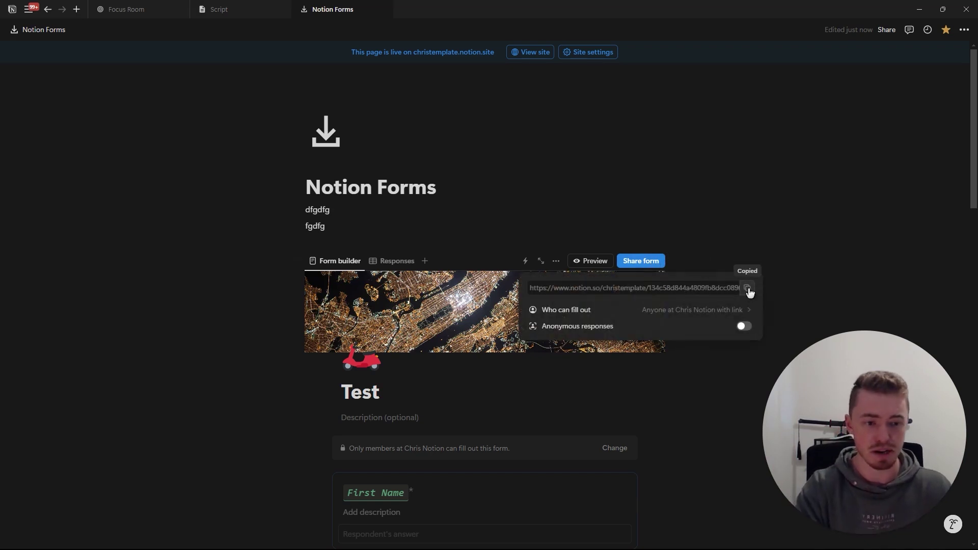
left_click(784, 201)
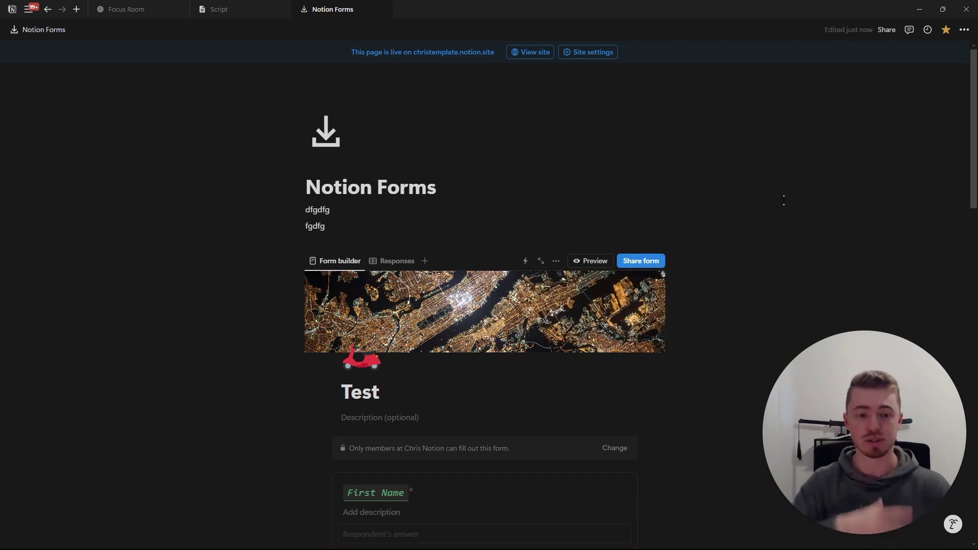
mouse_move(5, 219)
left_click(51, 220)
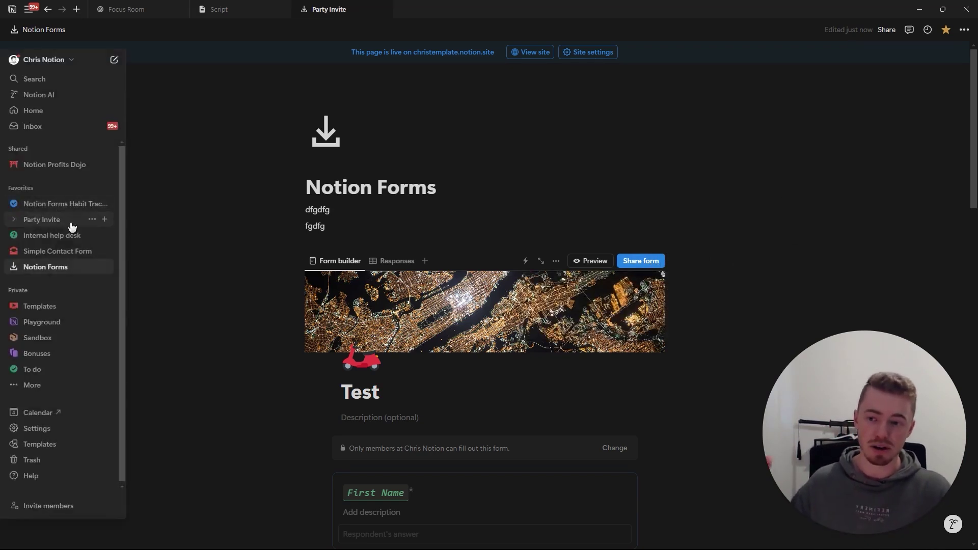
Scroll through the Party Invite RSVP form, then bring up the page's Share settings
scroll(585, 203, "down", 3)
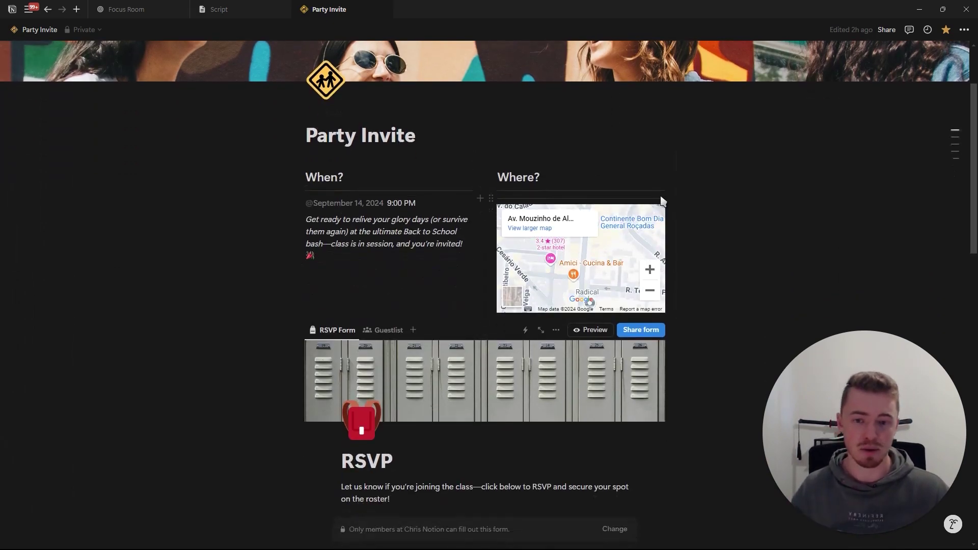
scroll(574, 176, "down", 2)
scroll(575, 176, "up", 4)
scroll(574, 176, "down", 9)
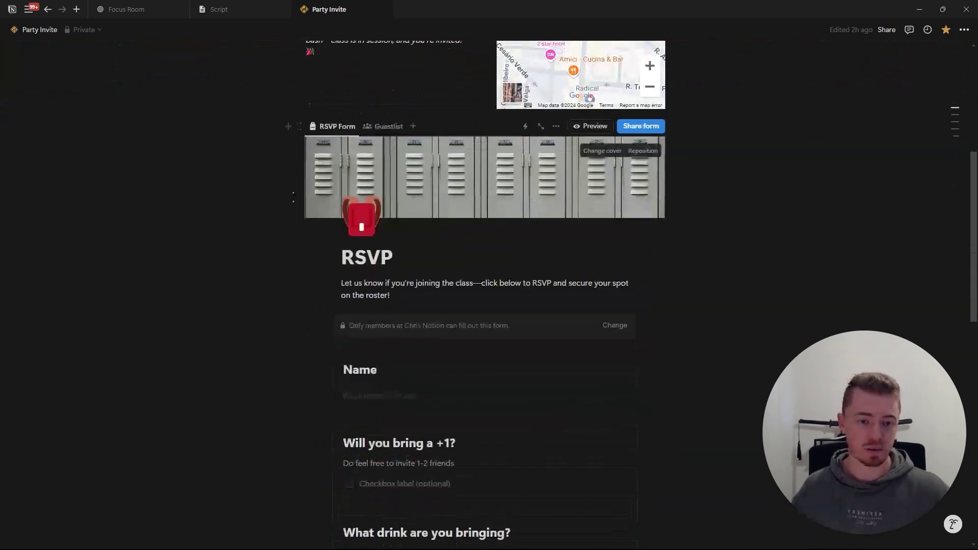
scroll(298, 205, "down", 4)
scroll(280, 278, "up", 7)
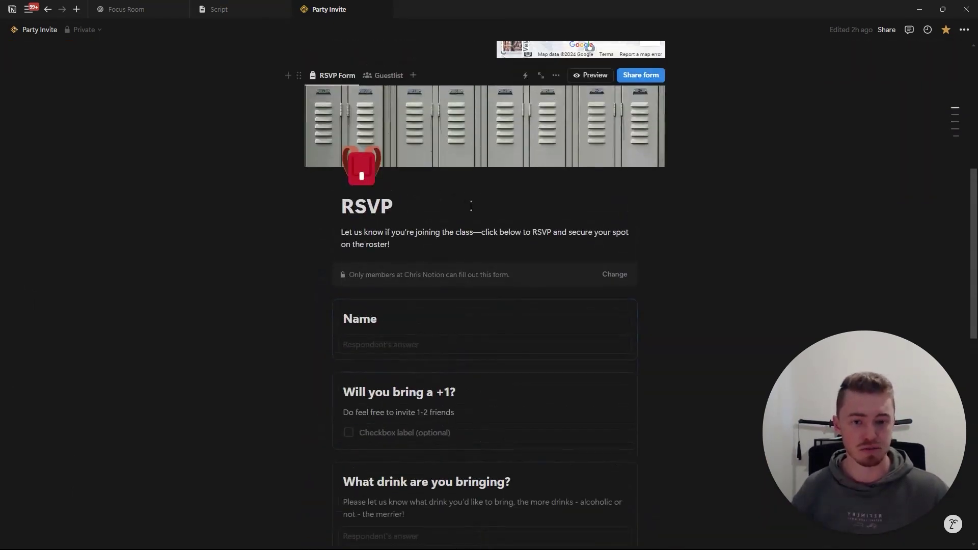
scroll(637, 178, "down", 2)
scroll(637, 179, "up", 4)
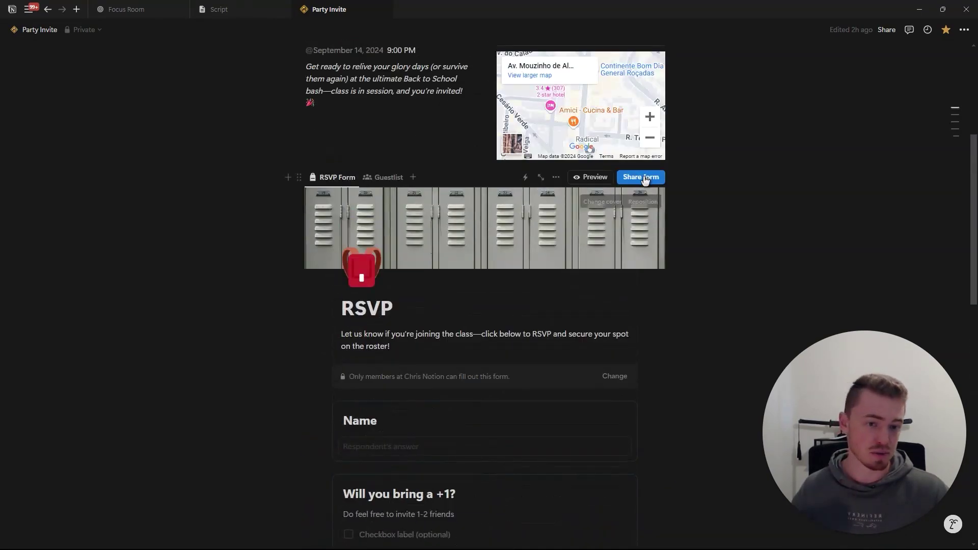
scroll(489, 275, "up", 4)
scroll(489, 275, "down", 12)
scroll(490, 275, "up", 6)
scroll(489, 275, "up", 9)
left_click(887, 29)
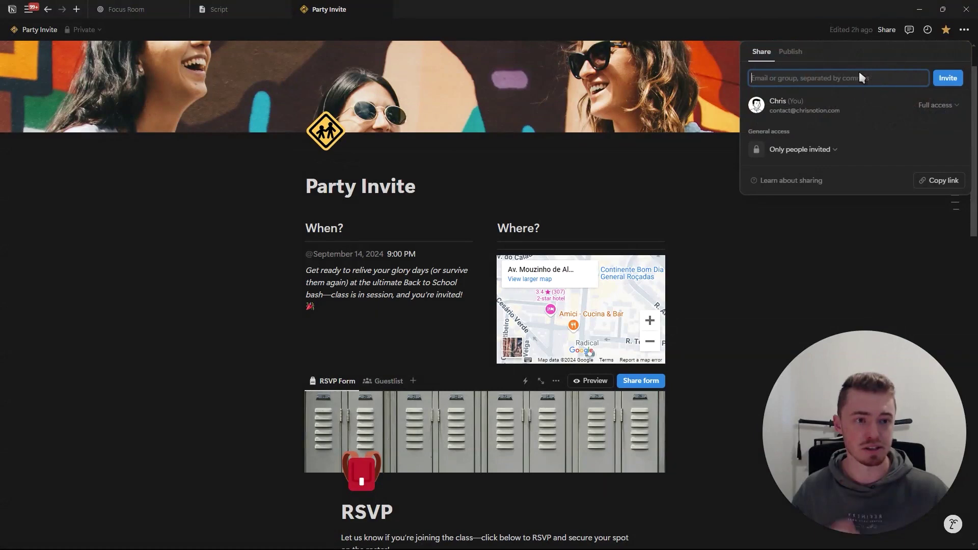